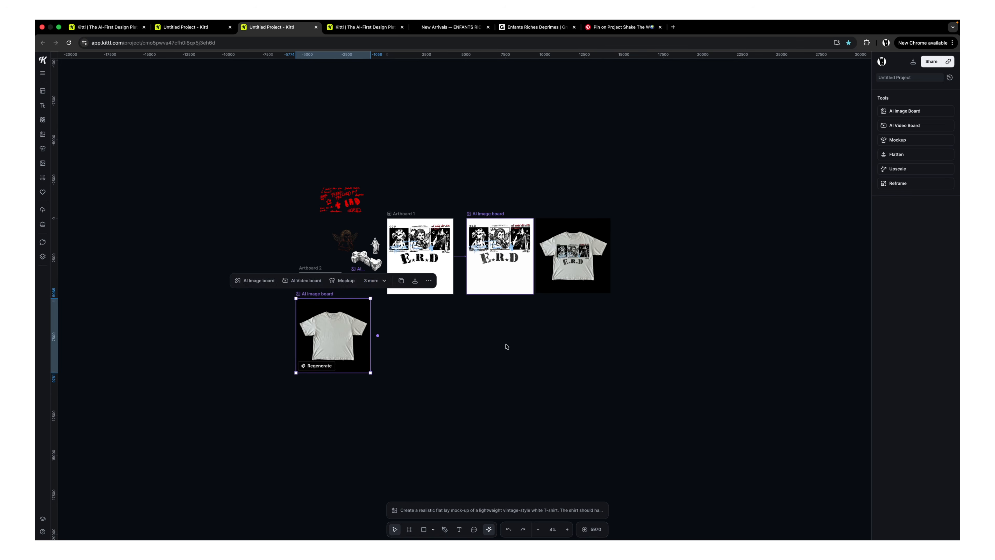
click(505, 346)
scroll(468, 278, up, 5)
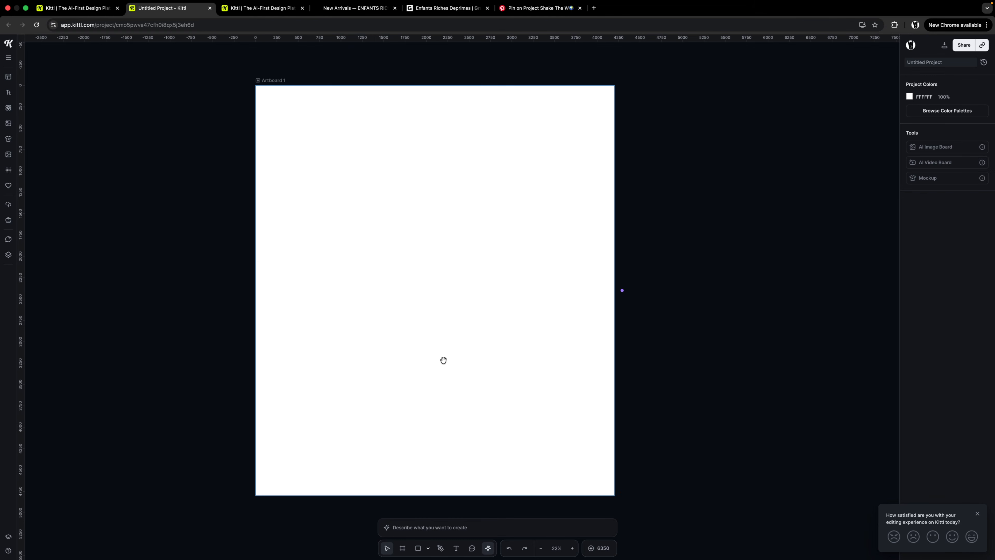
Generate two 1:1 images with Nano Banana Pro from "cherubim with a cigarette in mouth in the style of rough crayon line work, isolated on white background"
drag(443, 359, 480, 371)
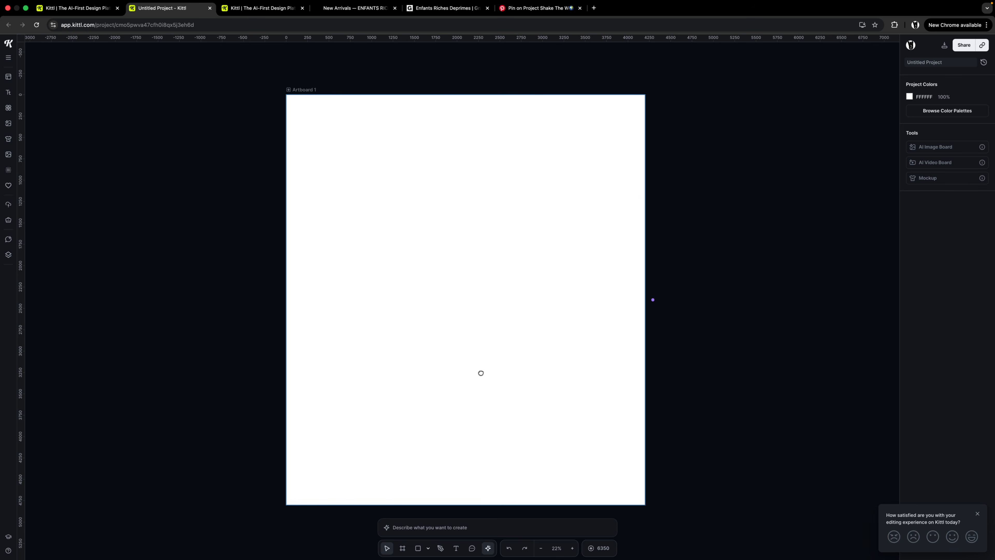
click(446, 525)
click(461, 449)
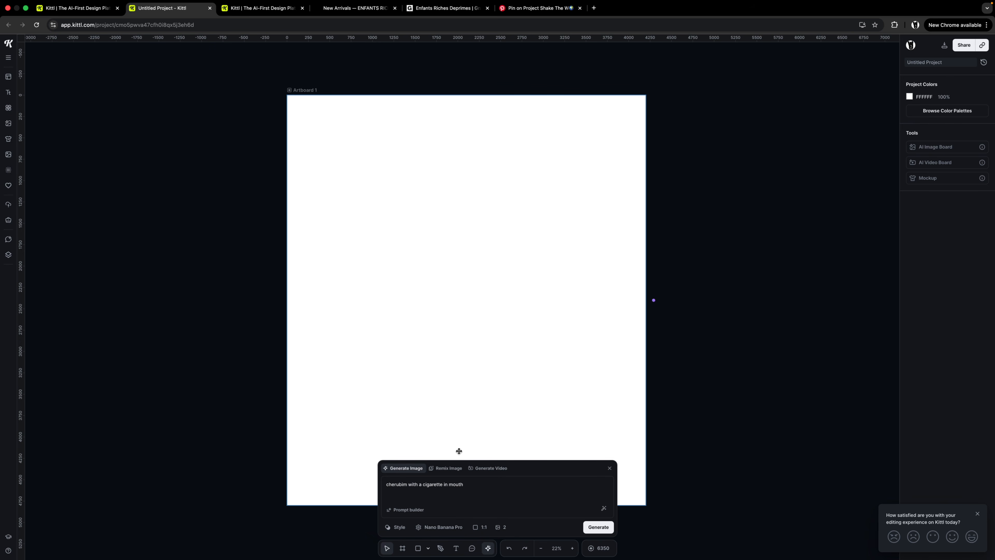
drag(415, 491, 382, 484)
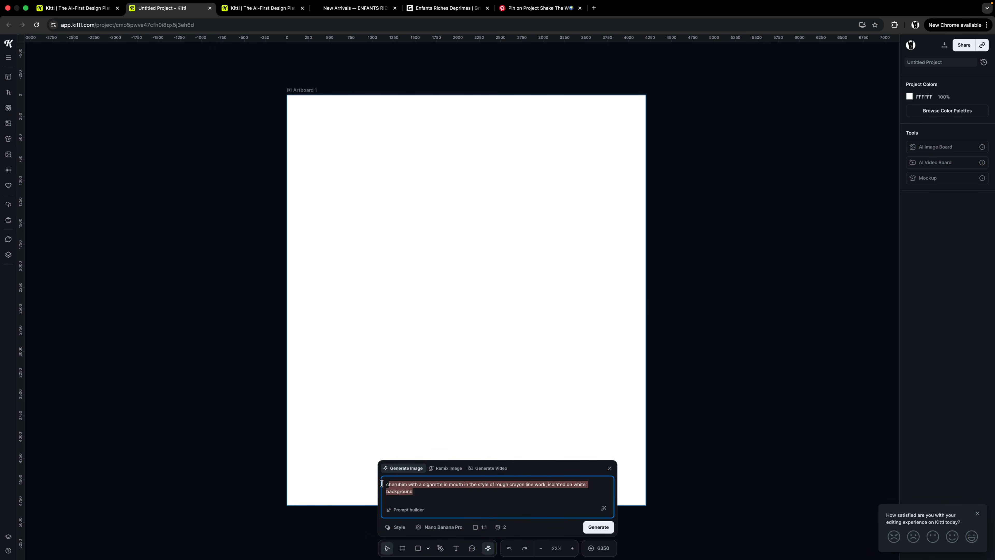
click(598, 527)
Generate two more images from the same crayon cherubim prompt
scroll(552, 284, up, 3)
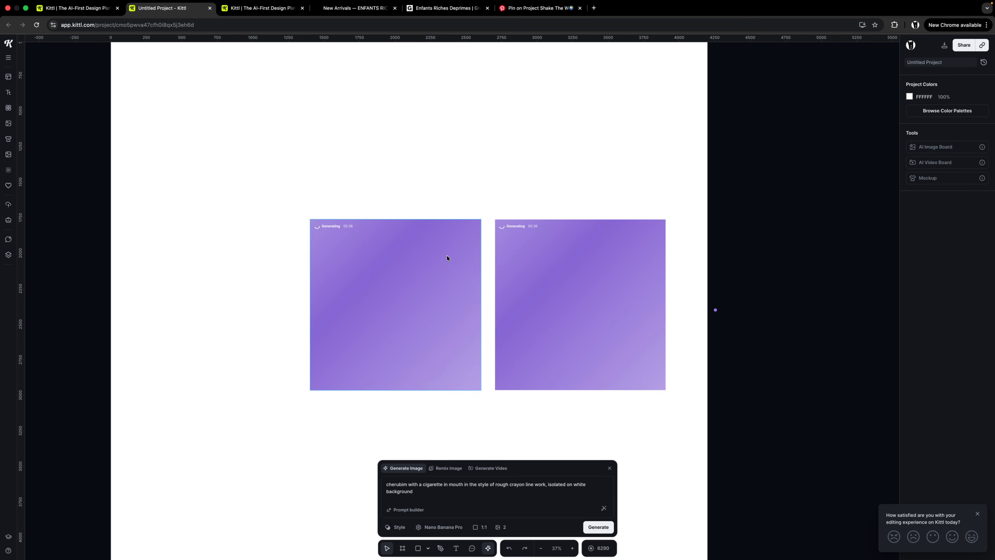
scroll(640, 253, down, 10)
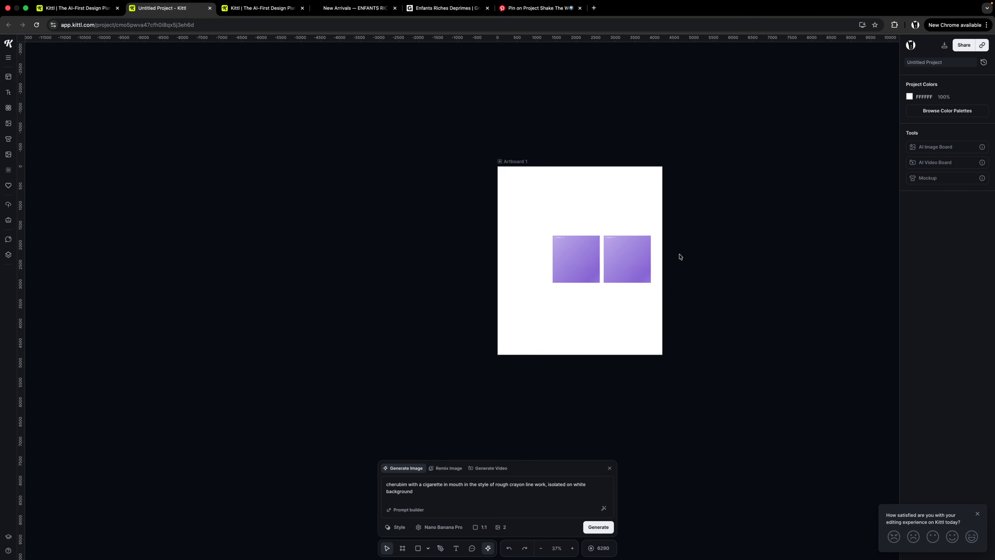
scroll(679, 257, up, 3)
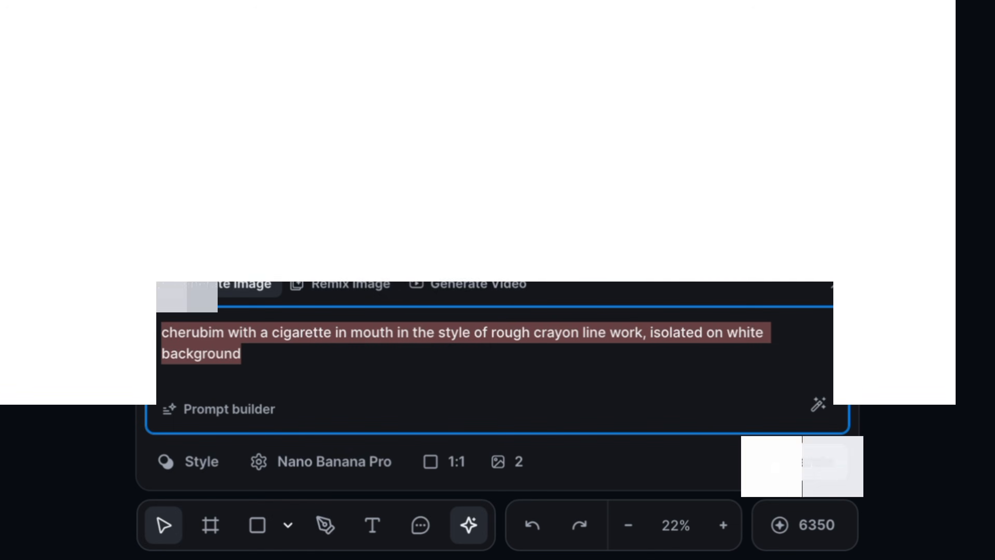
click(596, 527)
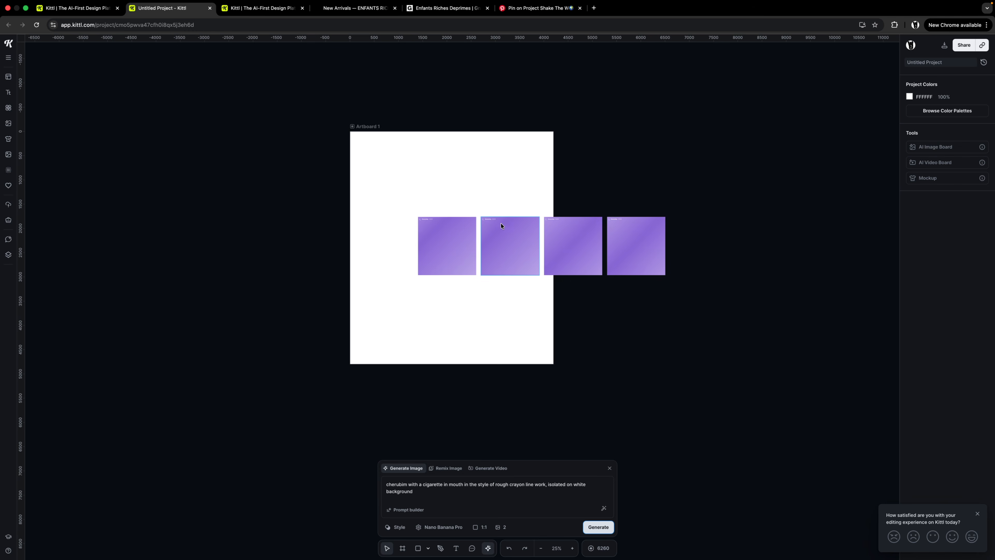
scroll(500, 223, up, 5)
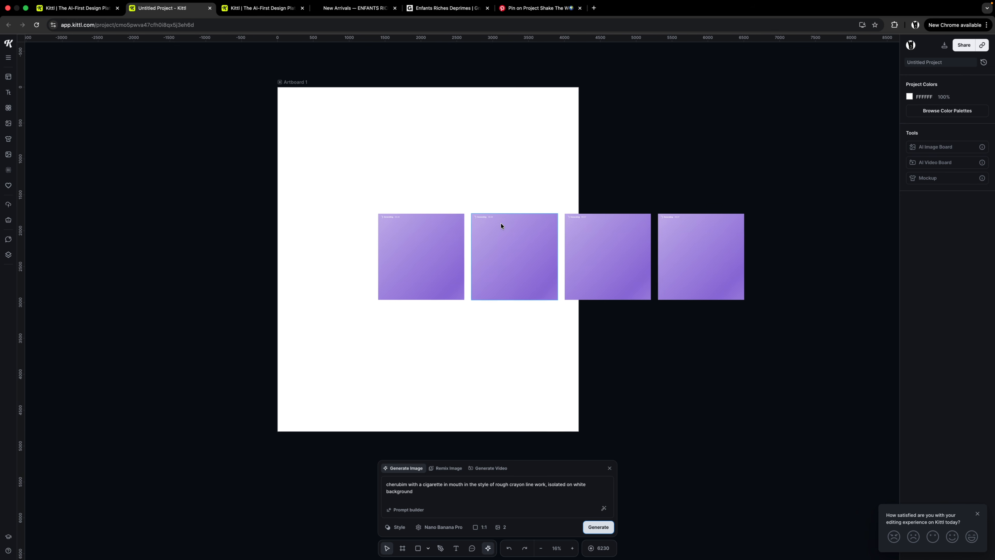
scroll(501, 224, up, 1)
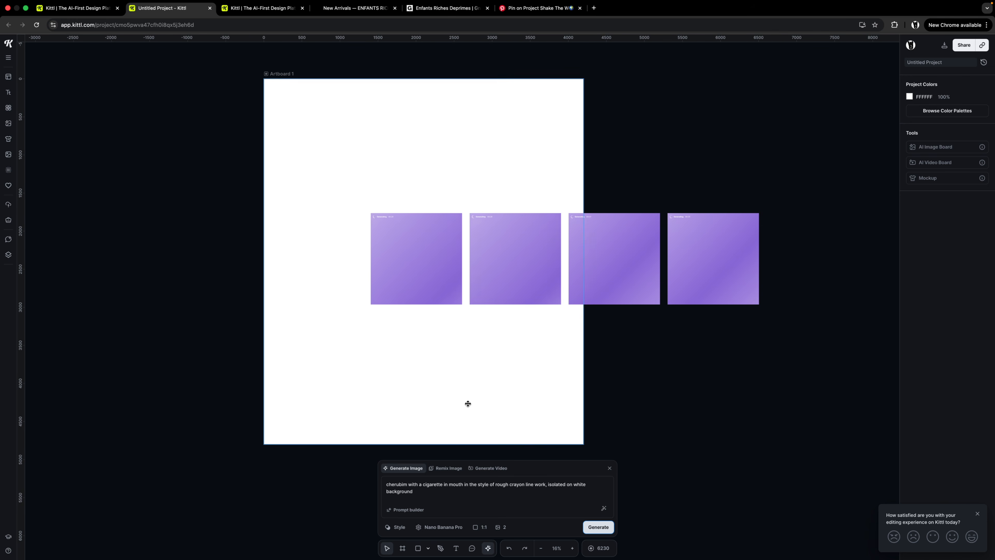
click(448, 490)
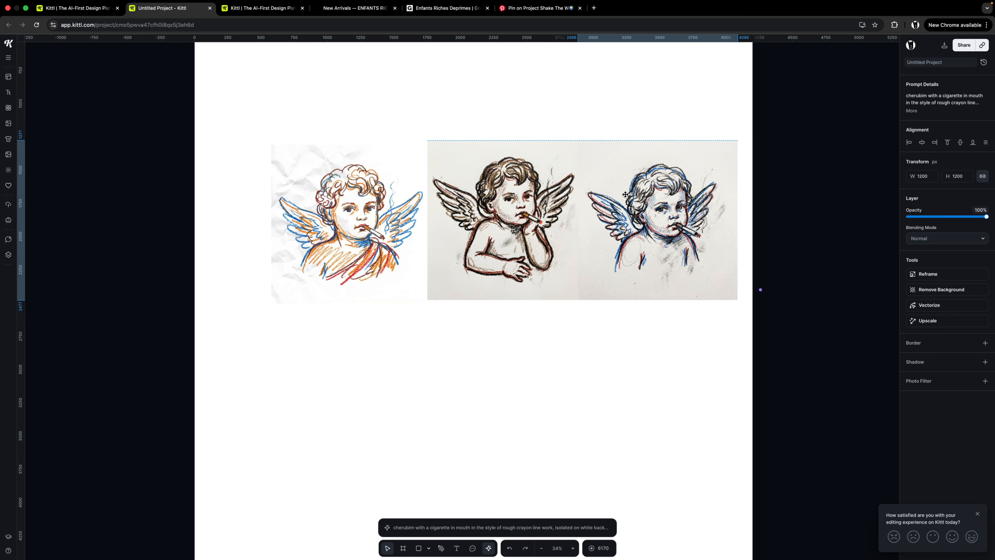
Generate images from "Cross statue broken isolated on white background" and arrange the new images below the crayon cherub and twin-cherub statue
drag(622, 193, 612, 276)
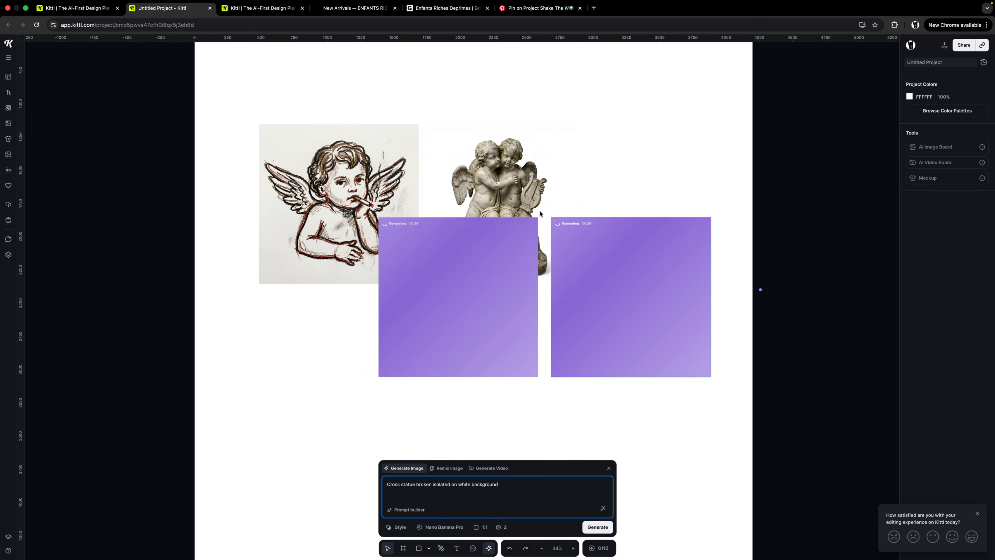
mouse_move(479, 274)
mouse_down()
mouse_move(426, 319)
mouse_move(360, 345)
mouse_up()
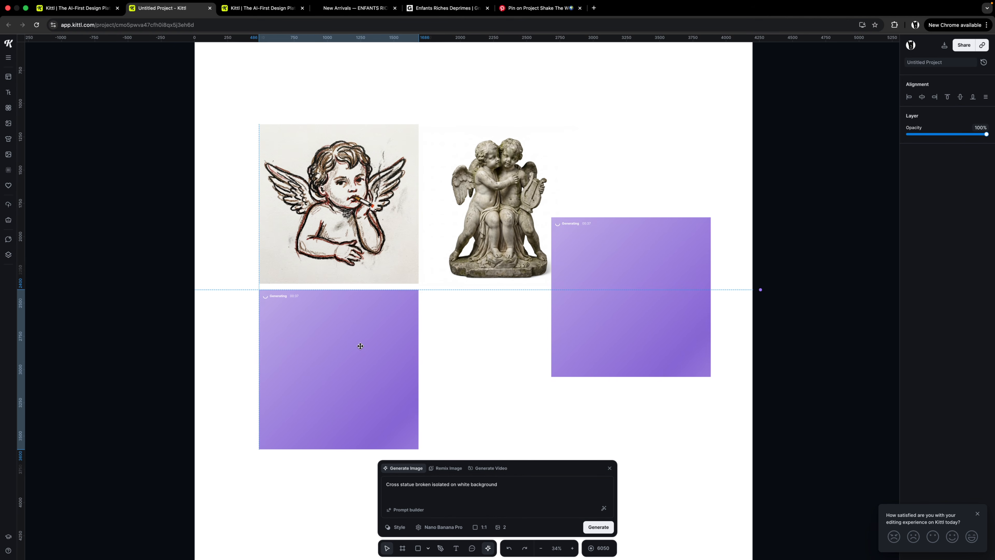
drag(618, 304, 539, 348)
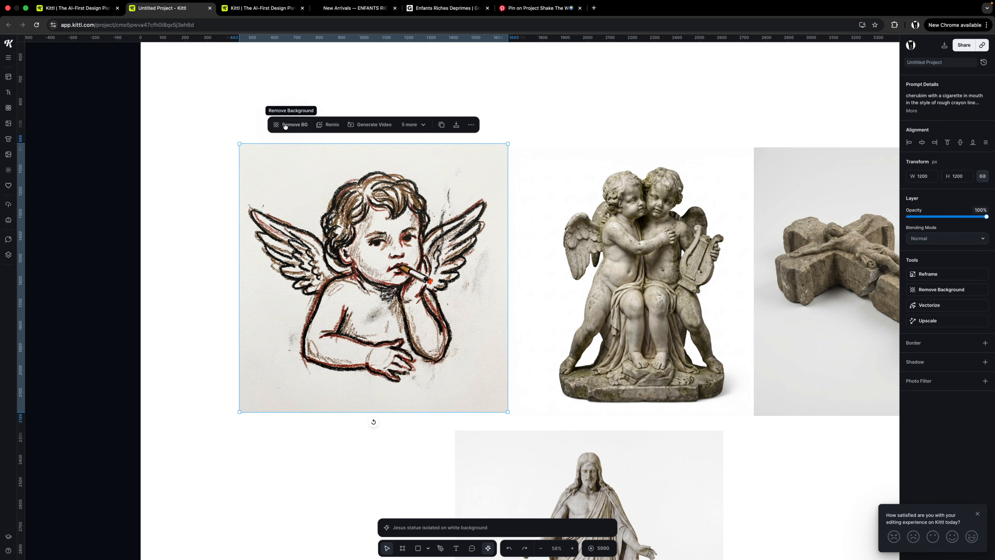
Remove the background of the smoking cherub drawing and vectorize it as single-color black artwork
click(285, 126)
scroll(352, 231, up, 2)
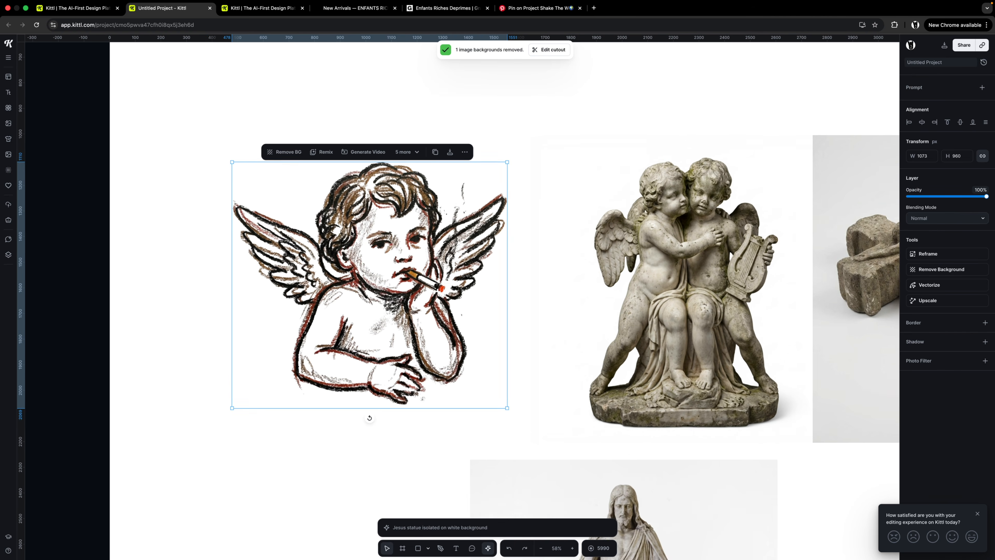
scroll(352, 231, down, 3)
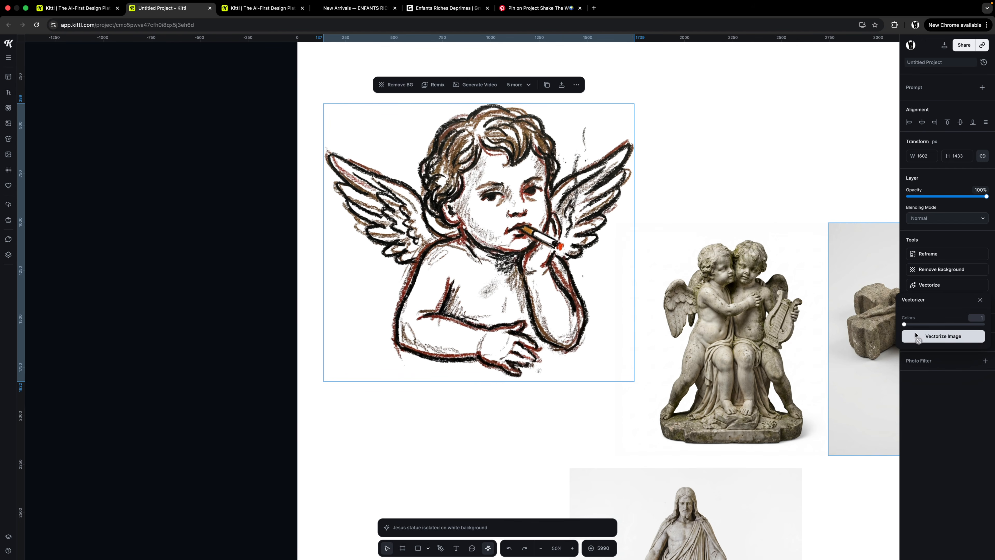
click(916, 335)
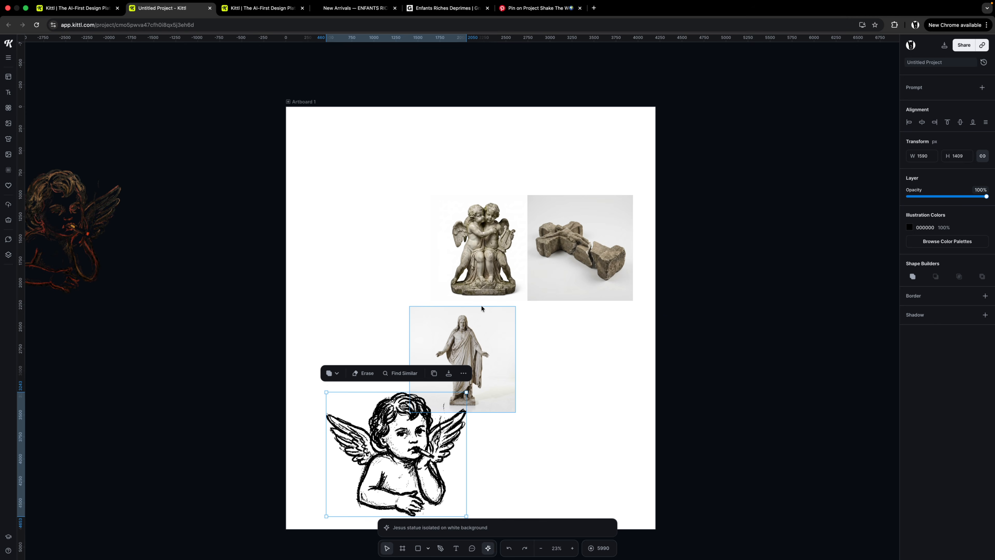
Cut out the twin-cherub statue from its background and vectorize it near the artboard's upper-left corner
drag(493, 226, 375, 178)
scroll(375, 178, up, 5)
click(267, 71)
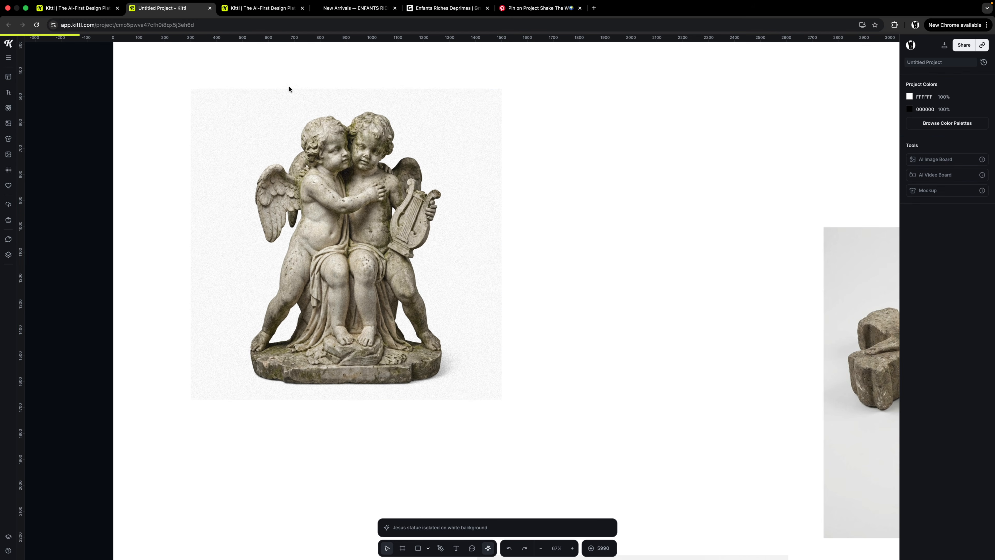
click(389, 93)
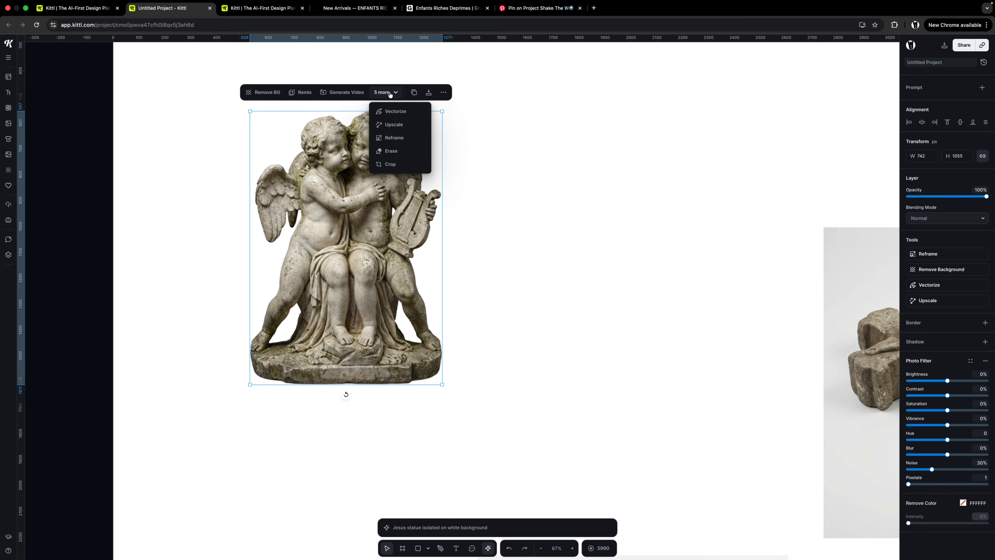
click(390, 112)
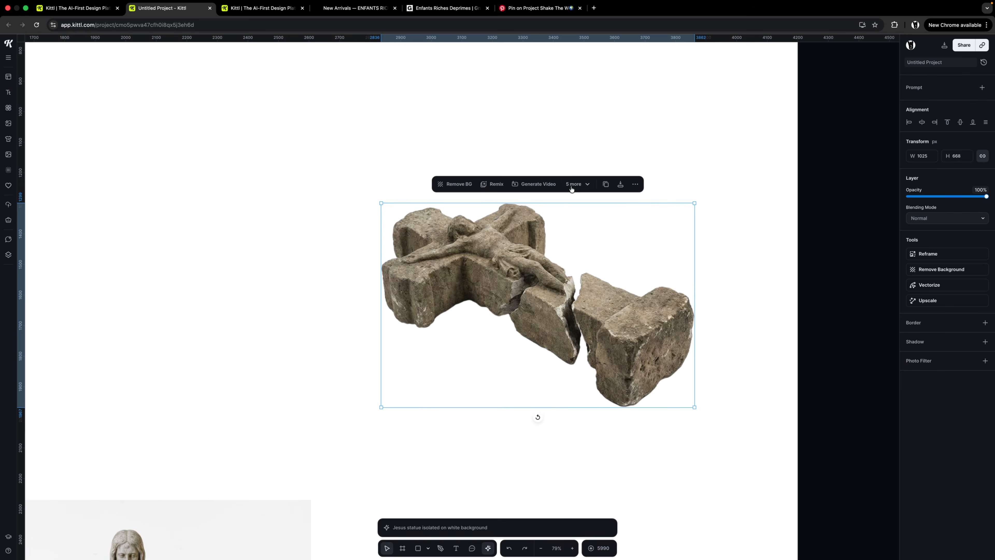
Try to vectorize the cut-out broken cross in a single black color
click(574, 186)
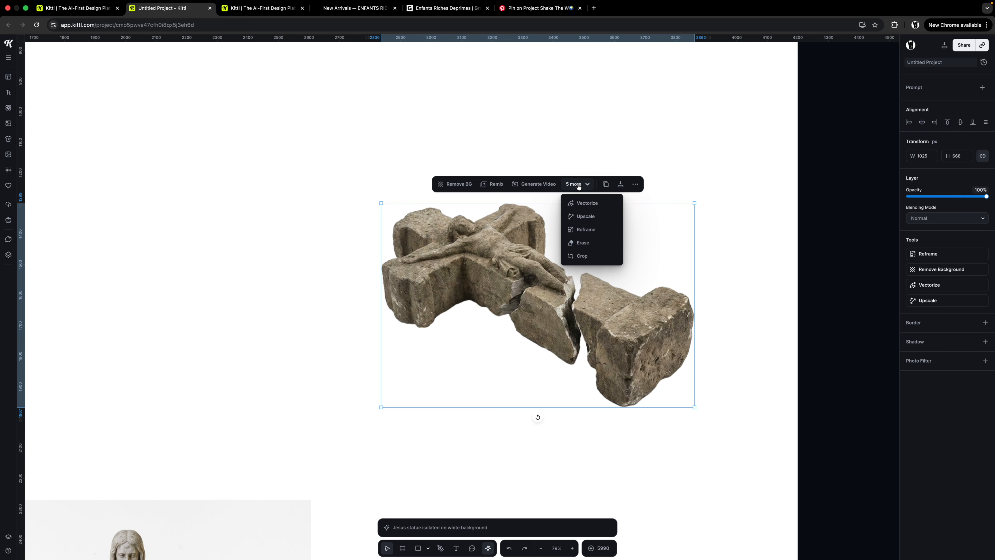
click(585, 204)
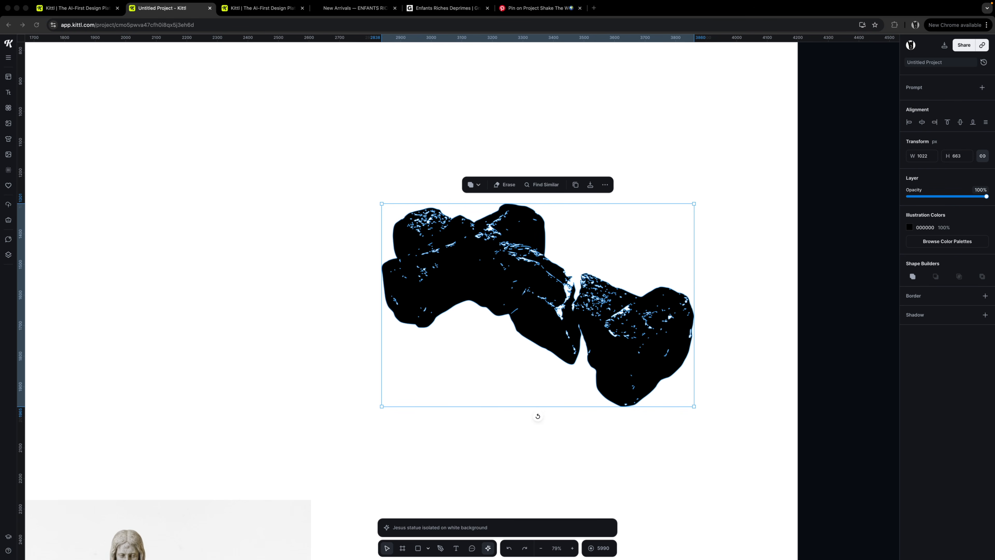
scroll(429, 263, left, 1)
key(super+z)
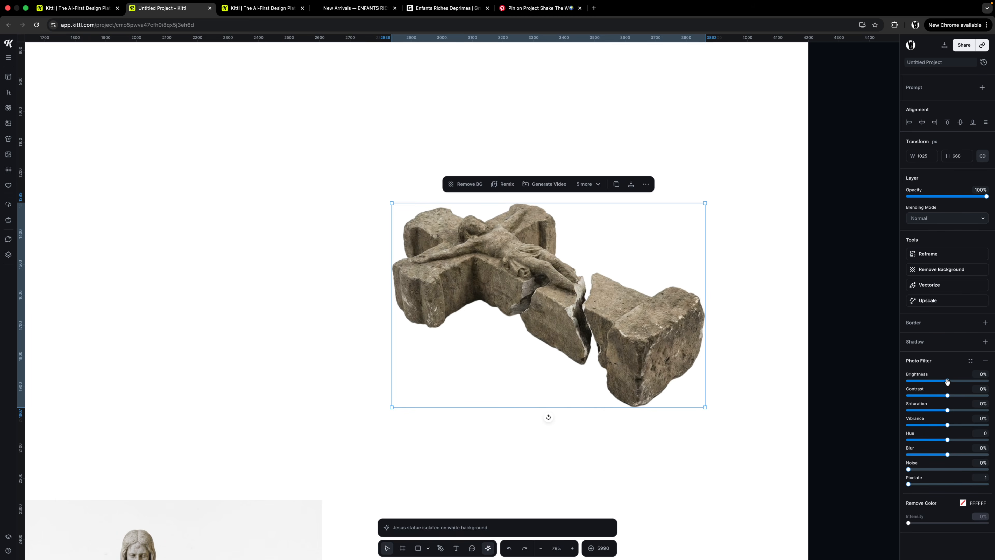
Set the broken cross's photo filter to brightness 52%, contrast 61%, saturation -100%, vibrance 86%, blur -31% and noise 6%, and capture a screenshot of it
drag(947, 381, 923, 410)
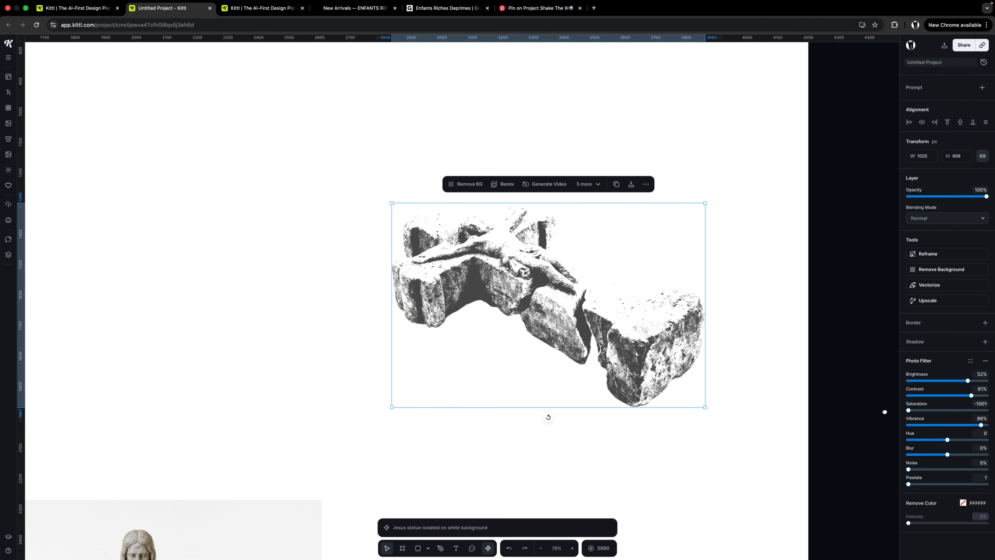
key(super+shift+4)
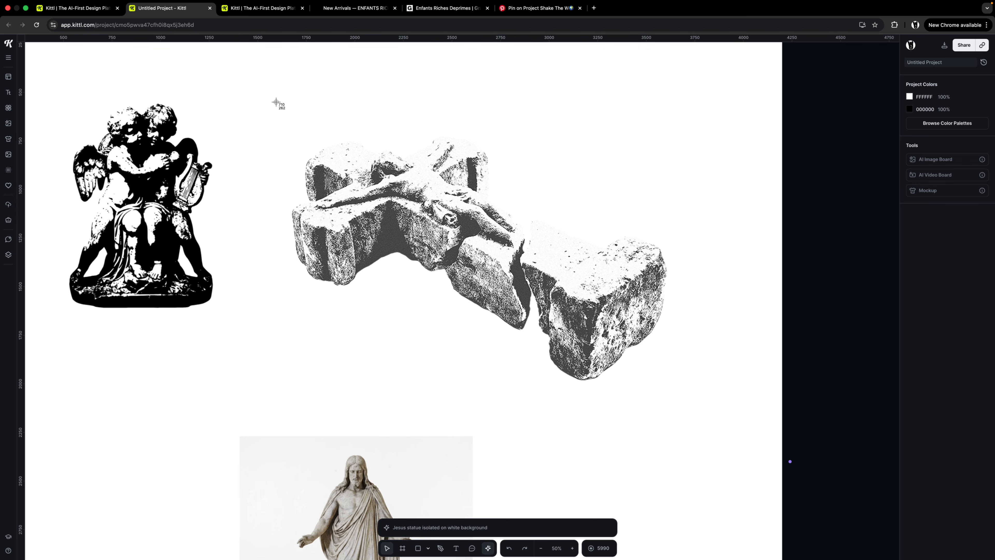
drag(286, 130, 674, 390)
click(472, 242)
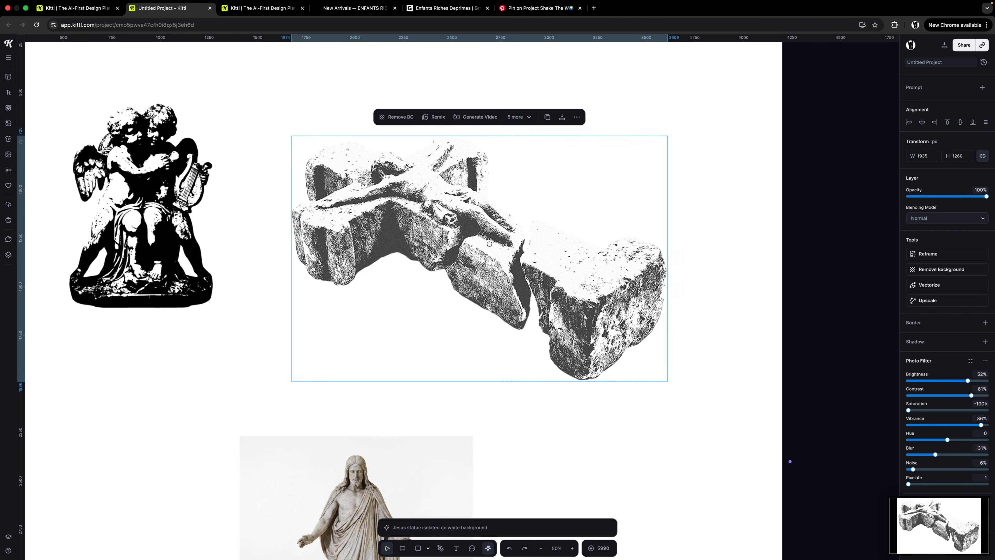
drag(490, 243, 498, 249)
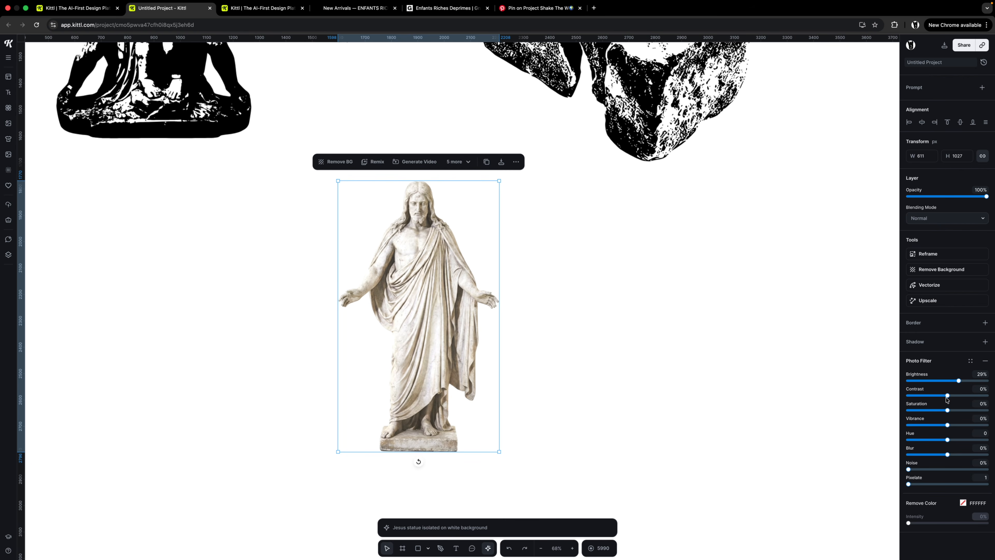
Convert the Jesus statue to high-contrast black and white with the photo filter and vectorize it in black
drag(947, 395, 868, 410)
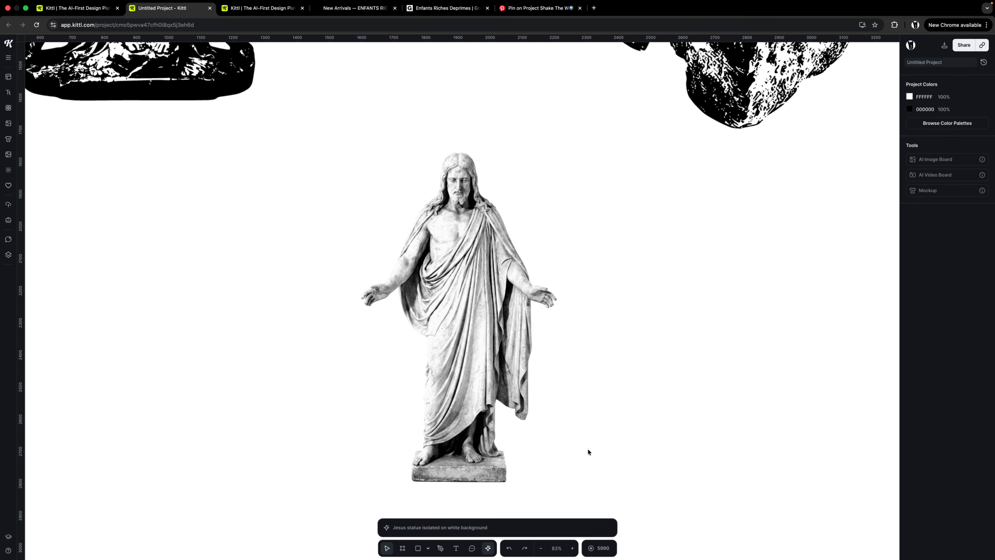
scroll(588, 448, down, 5)
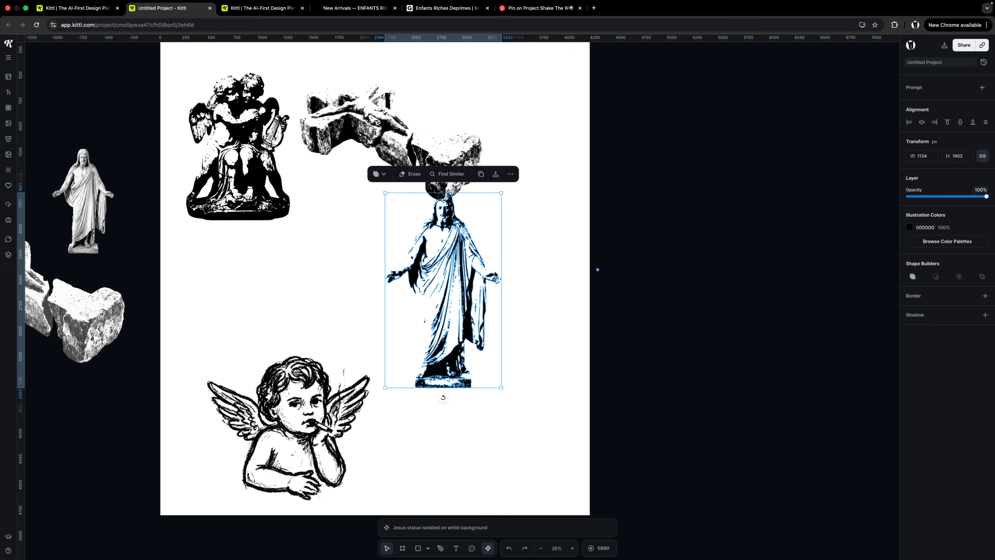
Place the Jesus statue along the artboard's upper-right side and position the broken cross between it and the twin-cherub statue
drag(443, 265, 529, 144)
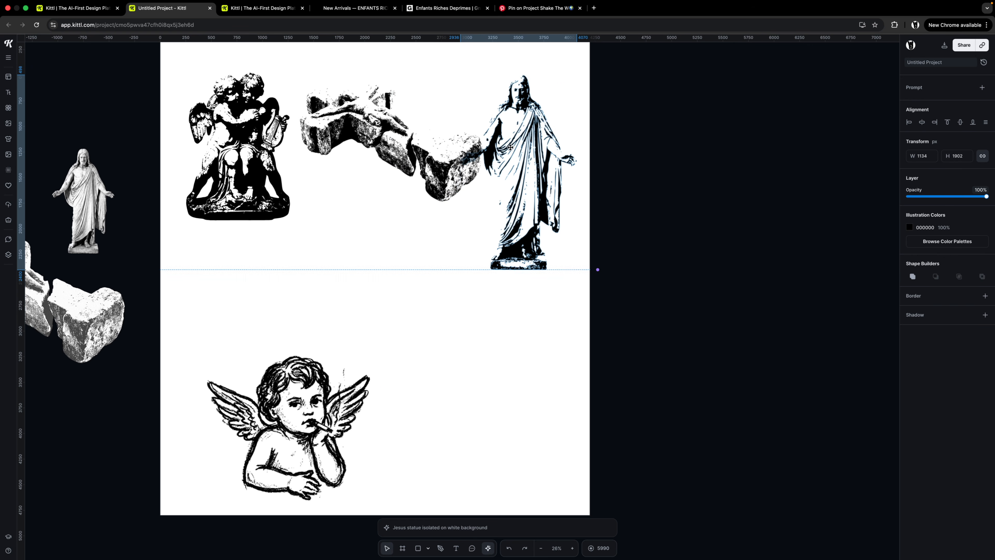
click(466, 192)
drag(466, 192, 410, 185)
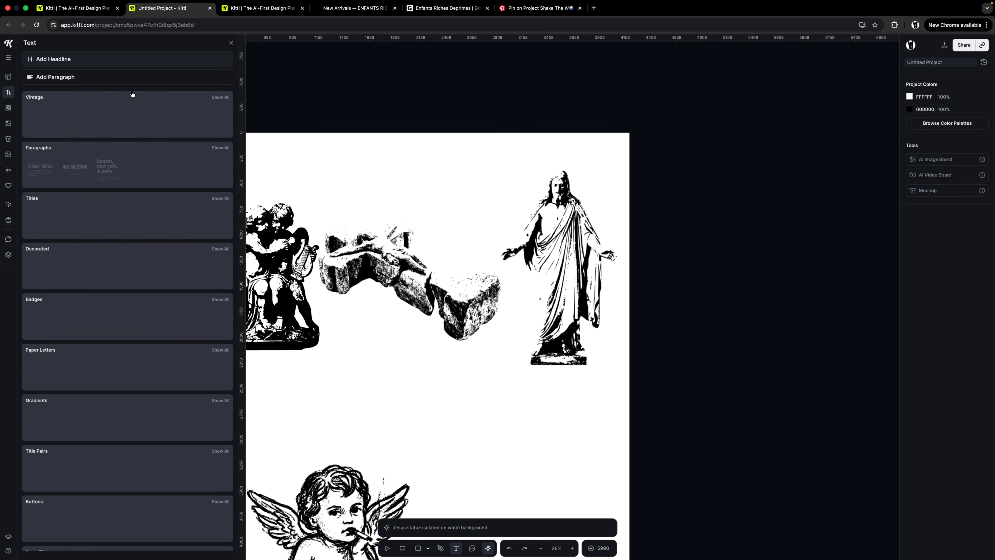
Add a large "E.R.D" headline in the QT Military typeface below the row of statues
drag(118, 59, 452, 298)
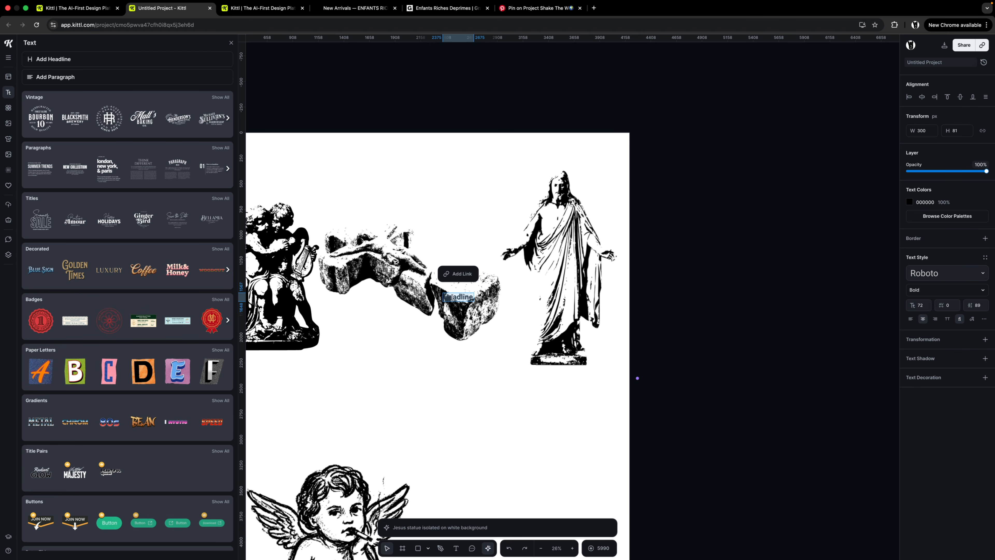
scroll(450, 298, up, 5)
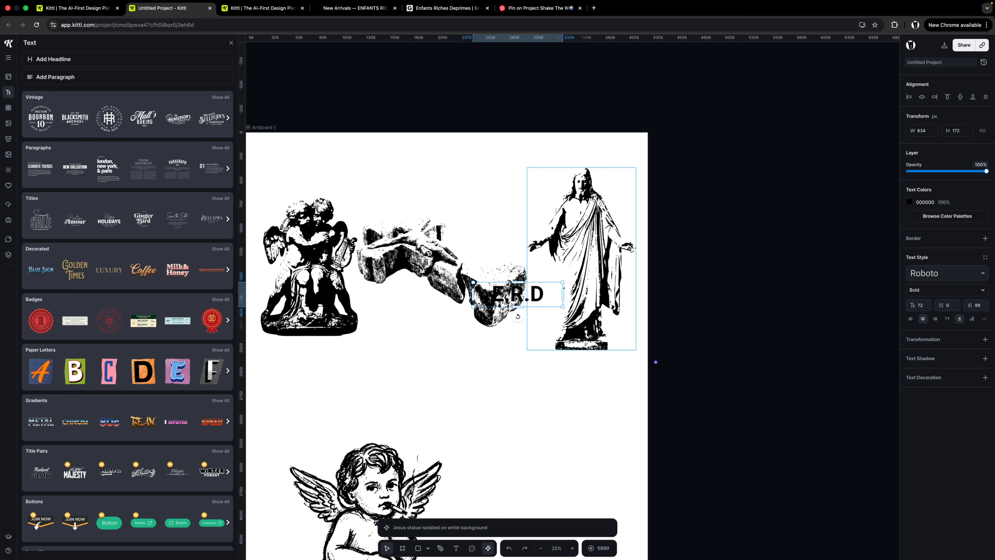
click(947, 273)
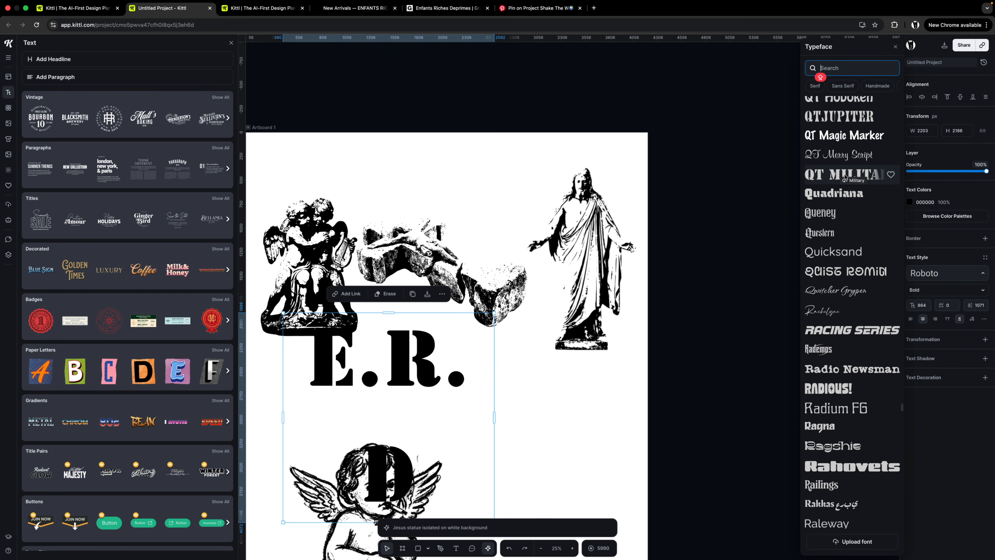
click(773, 214)
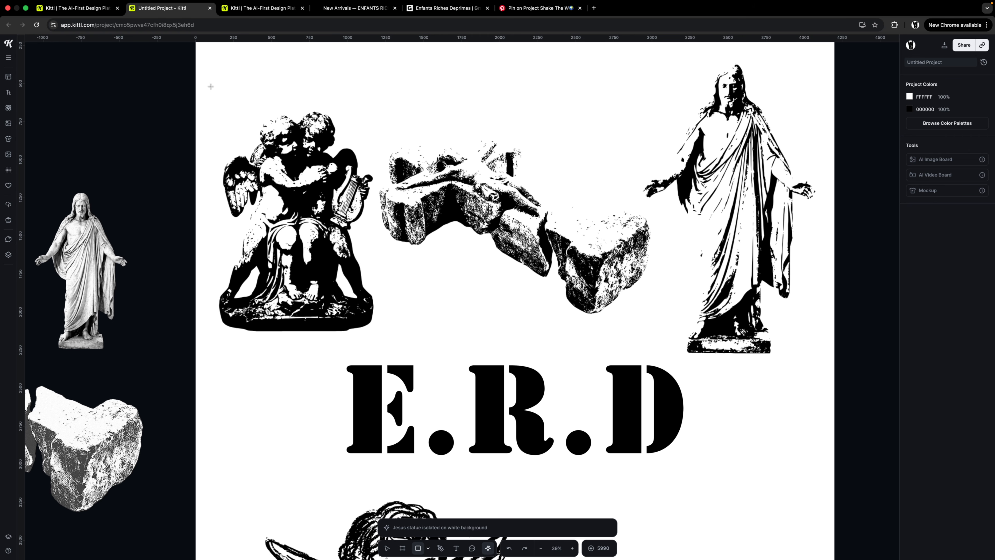
Draw a black rectangle about 1333 × 1543 px over the twin-cherub statue and duplicate it into a row of three
drag(237, 110, 411, 320)
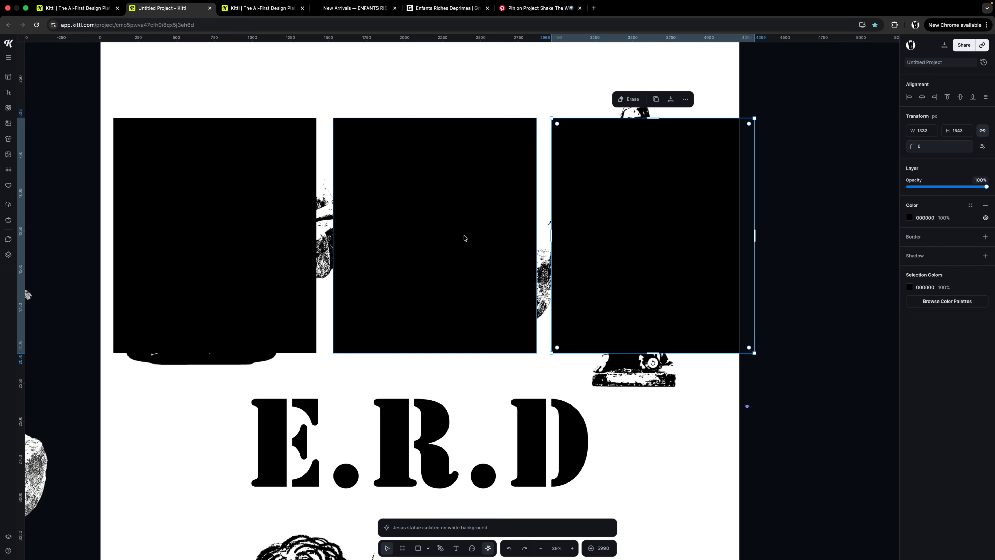
drag(464, 237, 464, 235)
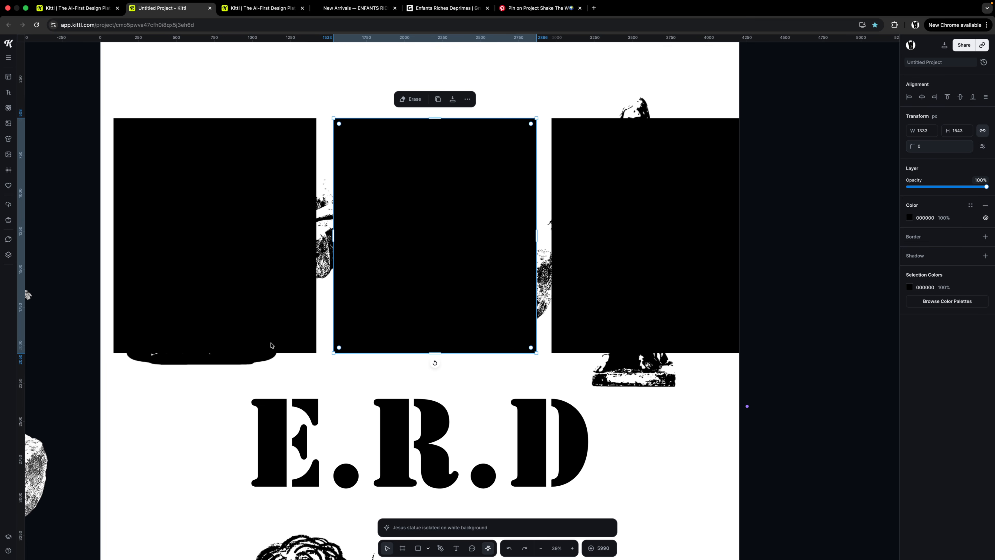
Layer the twin-cherub statue in white above the first black rectangle and position it inside that rectangle
click(271, 345)
click(244, 363)
right_click(243, 363)
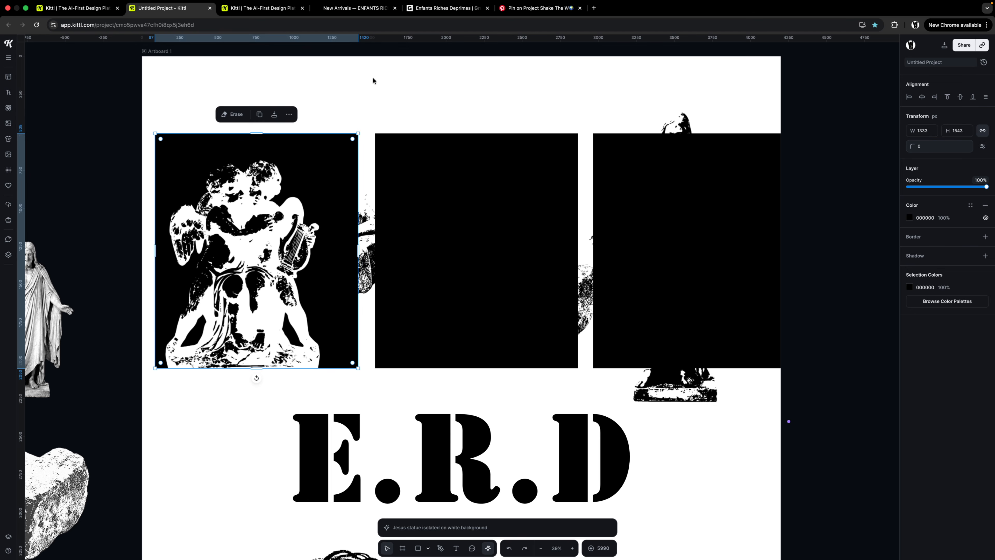
click(372, 80)
scroll(337, 205, left, 1)
mouse_move(294, 224)
mouse_down()
mouse_move(307, 216)
mouse_move(301, 212)
mouse_up()
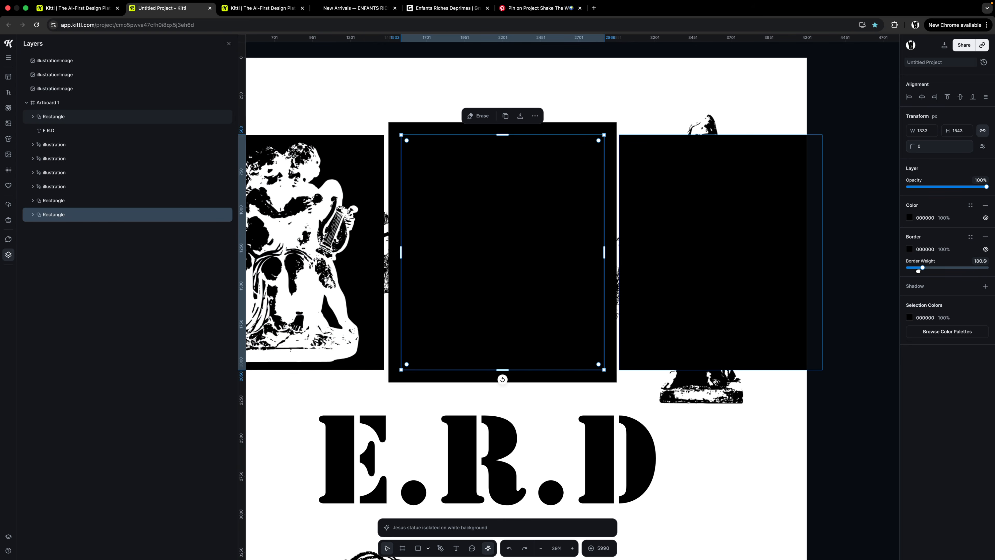
Give the middle rectangle a black border of weight 24.50 and set its fill opacity to 0%
drag(921, 269, 913, 271)
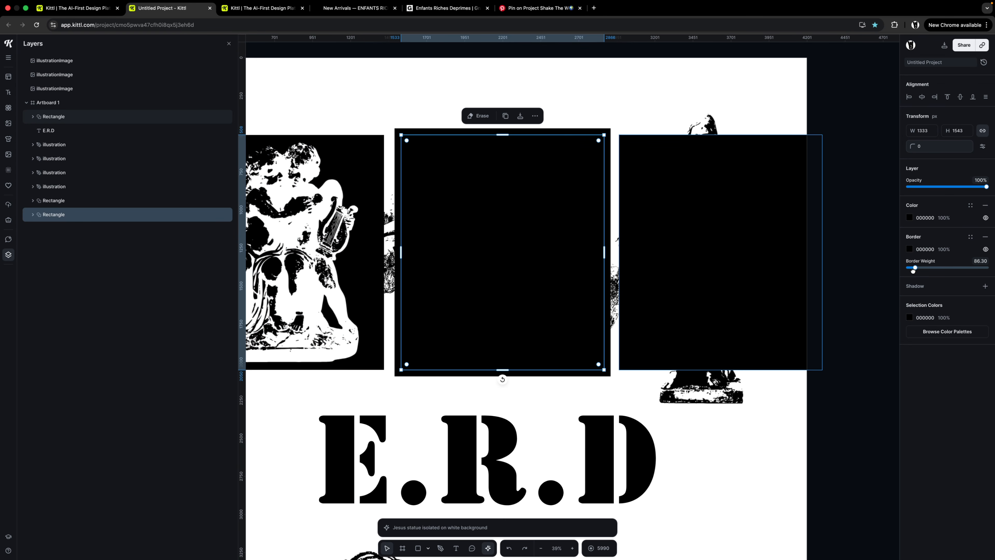
click(908, 219)
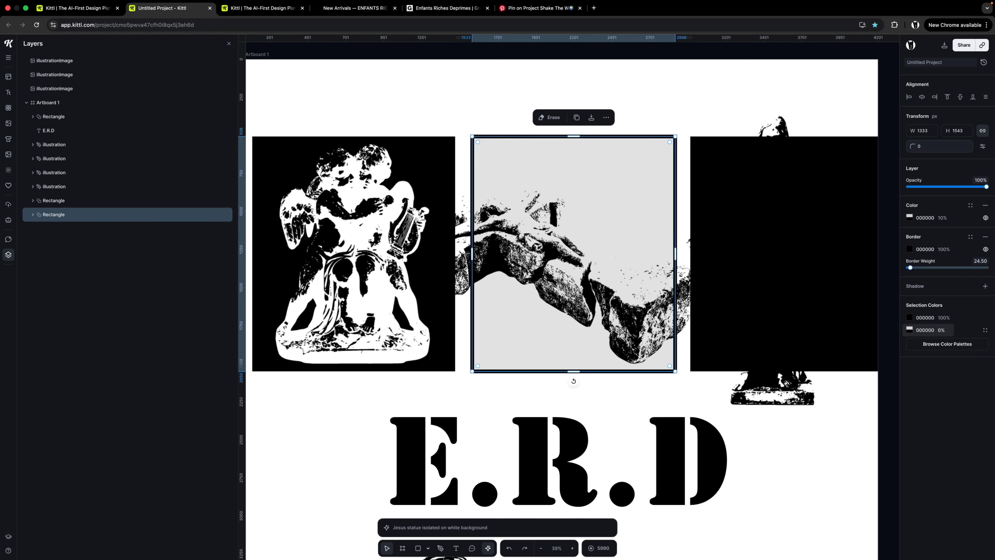
key(Return)
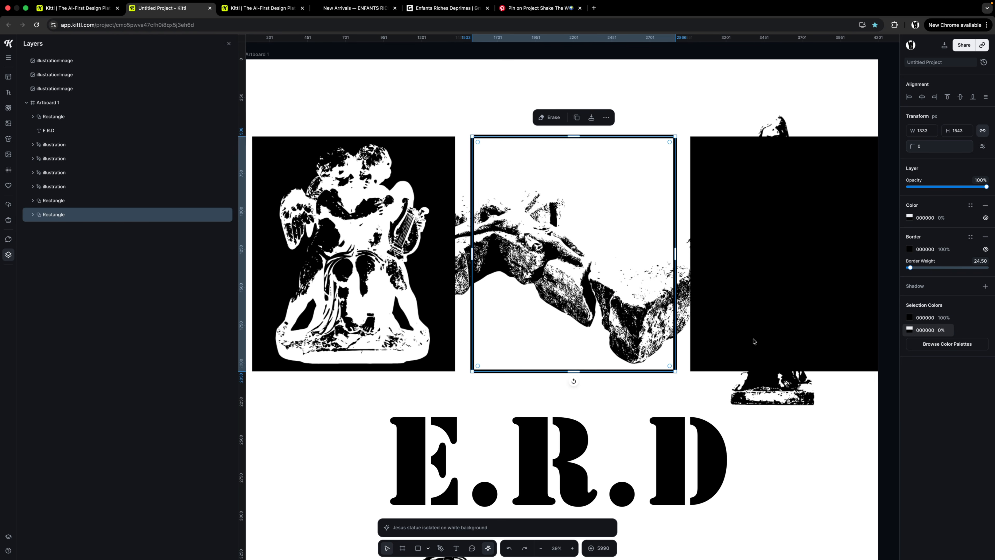
click(696, 112)
drag(661, 95, 636, 98)
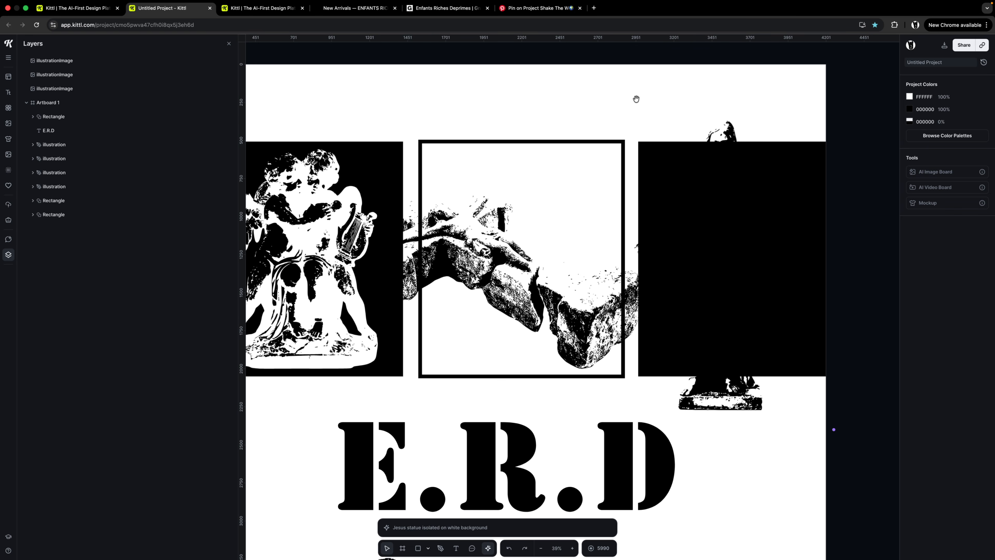
Send the third rectangle behind the Jesus statue and enlarge the statue over it to about 1893 × 2414 px
scroll(500, 114, down, 3)
click(646, 167)
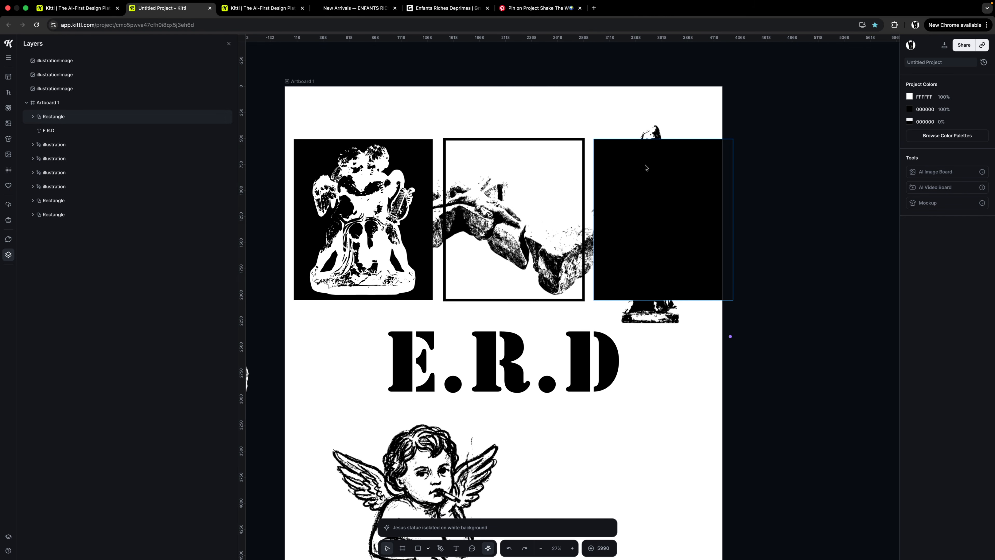
right_click(646, 166)
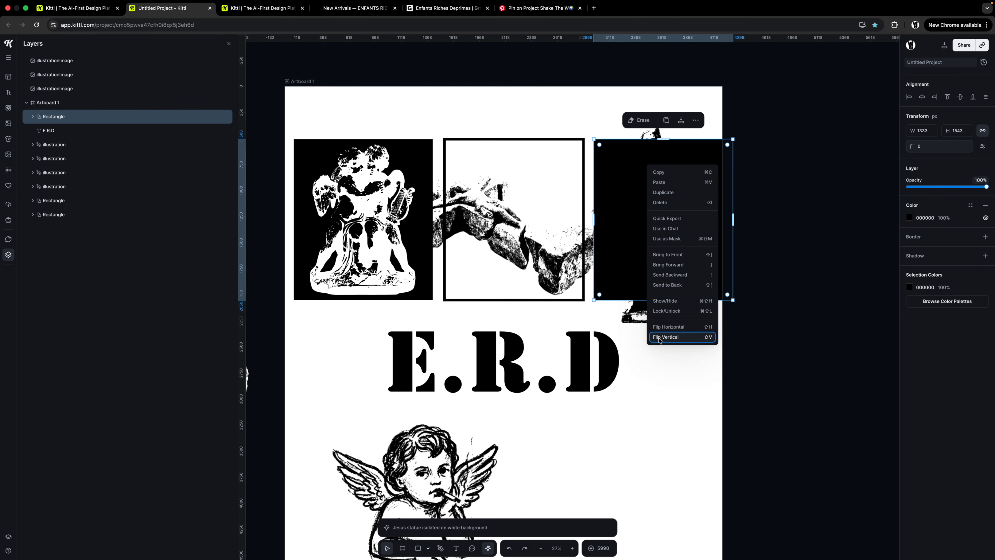
click(672, 285)
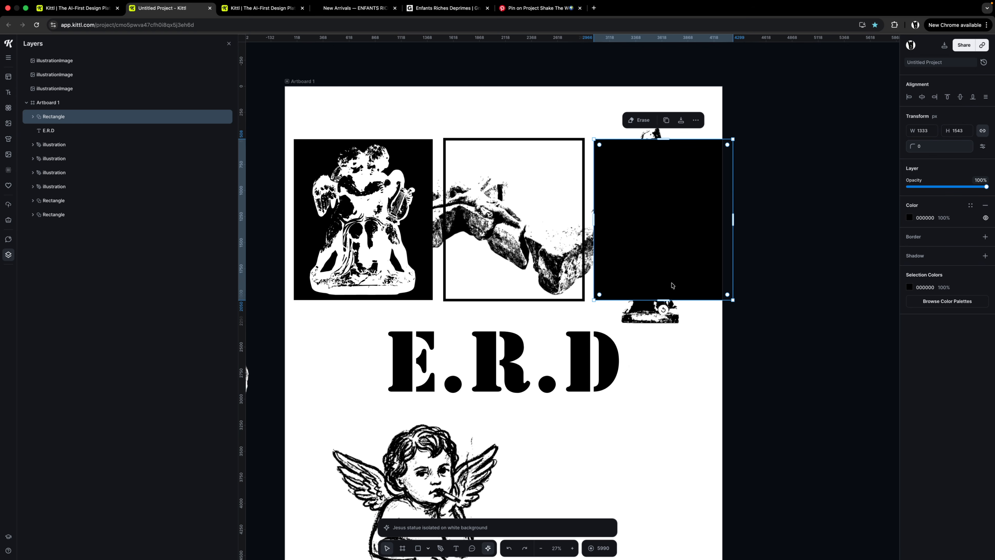
click(662, 318)
mouse_move(717, 343)
mouse_down()
mouse_move(781, 406)
mouse_move(797, 404)
mouse_move(784, 391)
mouse_up()
drag(719, 282, 702, 280)
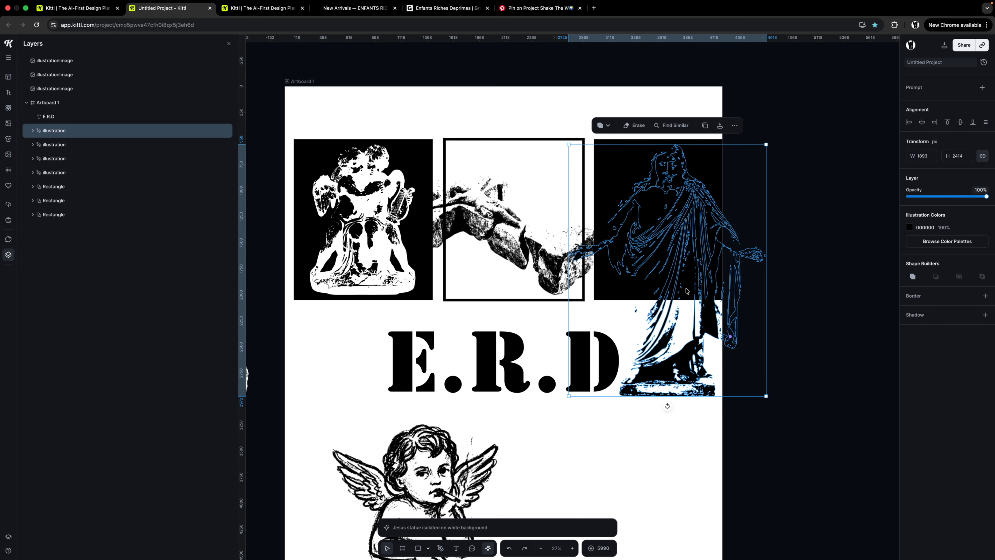
Recolor the Jesus statue white (FFFFFF)
click(909, 227)
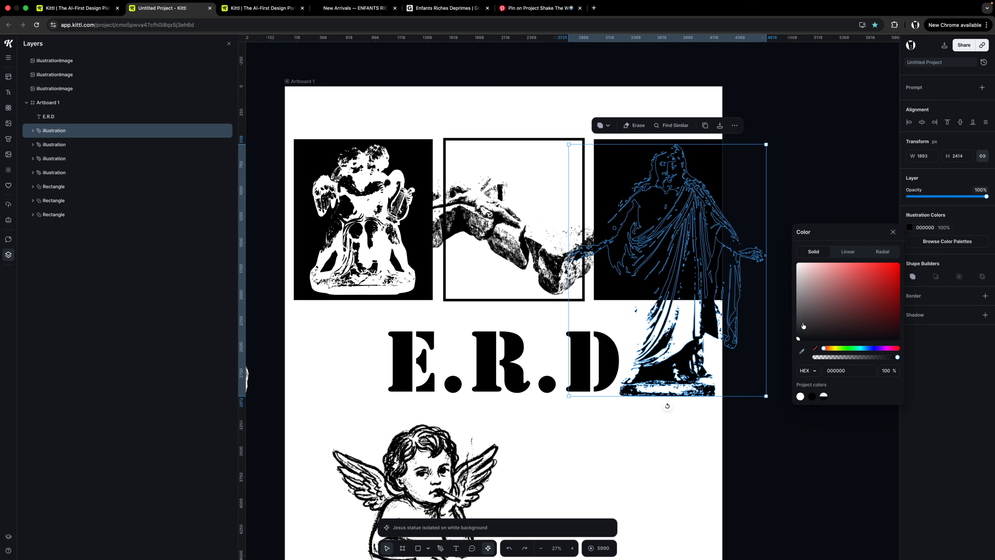
click(800, 396)
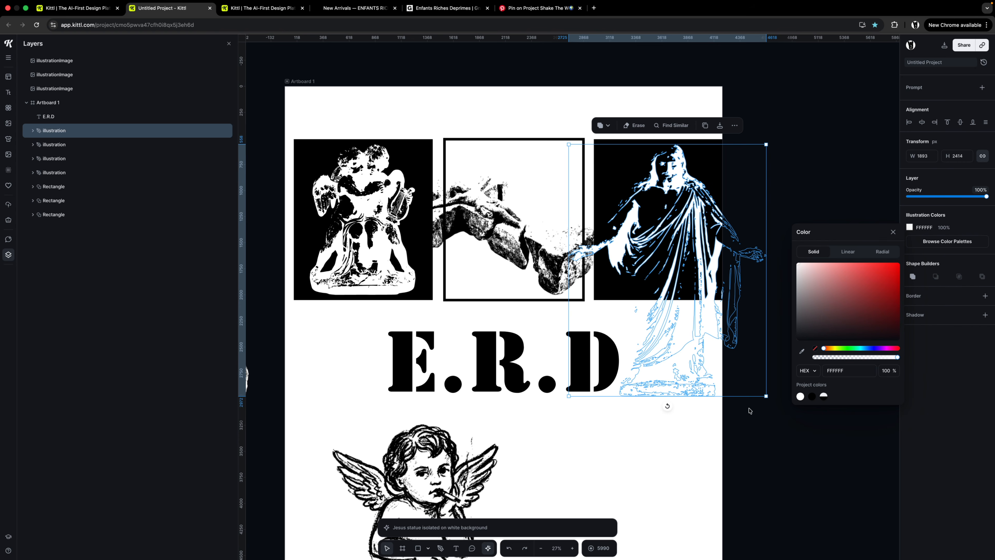
click(716, 424)
Place a copy of the black cherub-panel rectangle over the middle frame and use it as a mask for the broken cross
scroll(442, 188, left, 3)
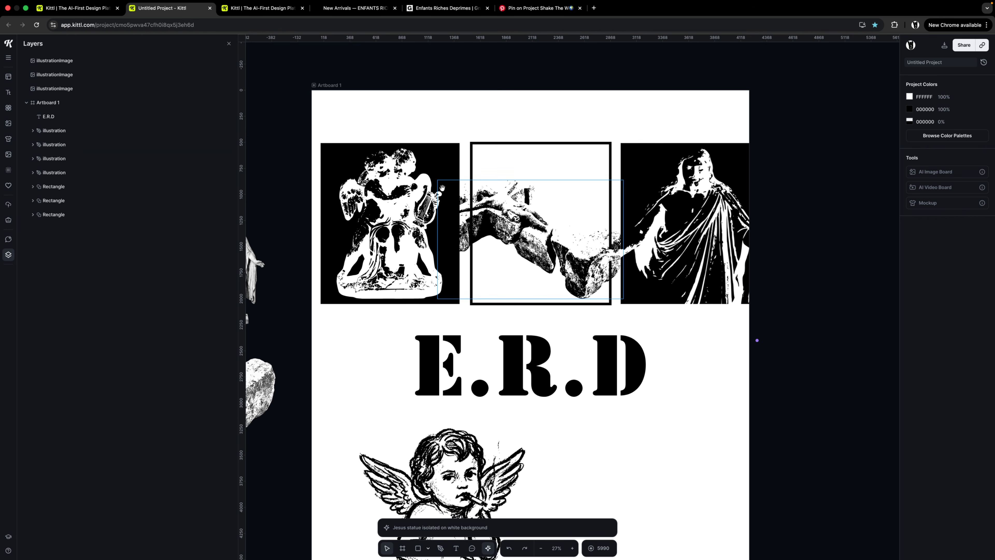
scroll(658, 188, up, 5)
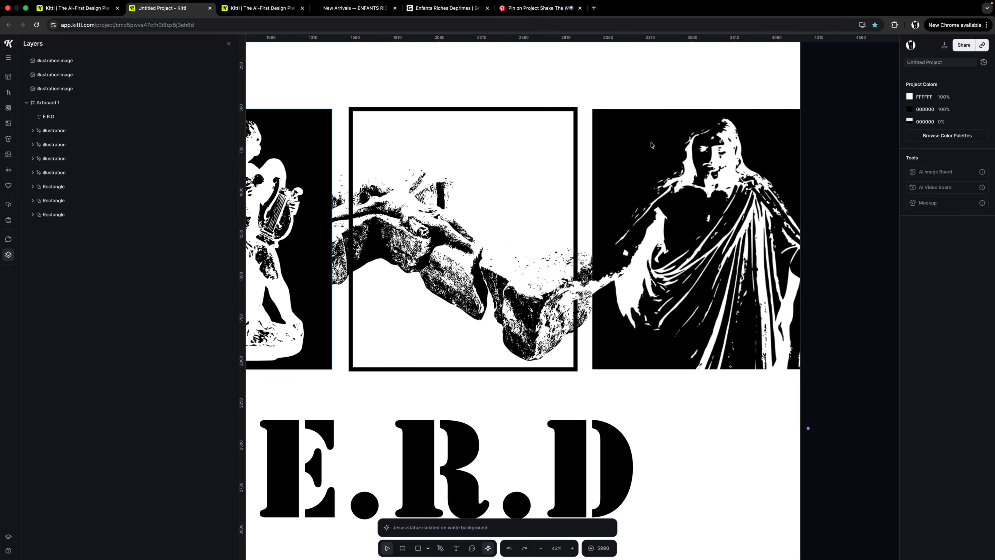
scroll(652, 146, left, 2)
click(369, 129)
drag(369, 129, 613, 136)
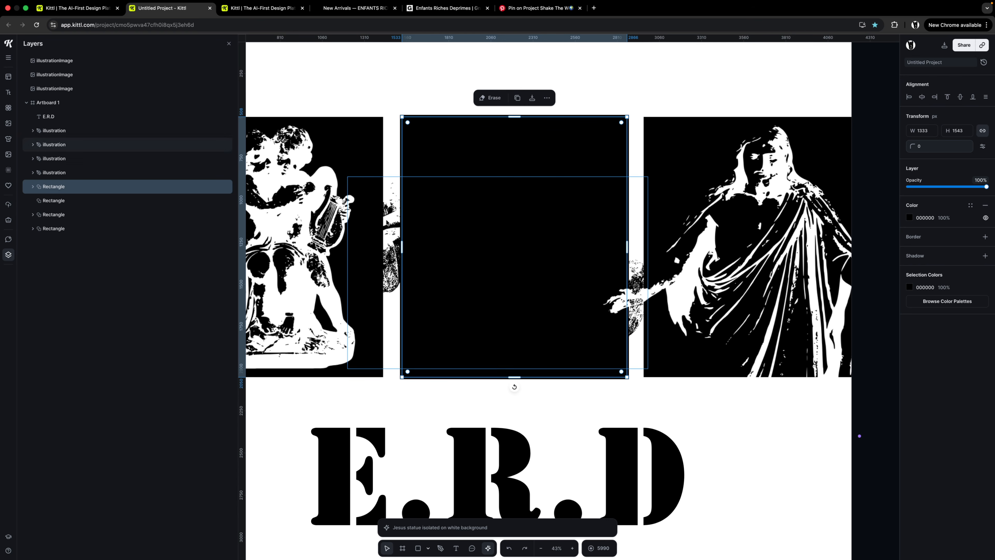
shift+click(393, 215)
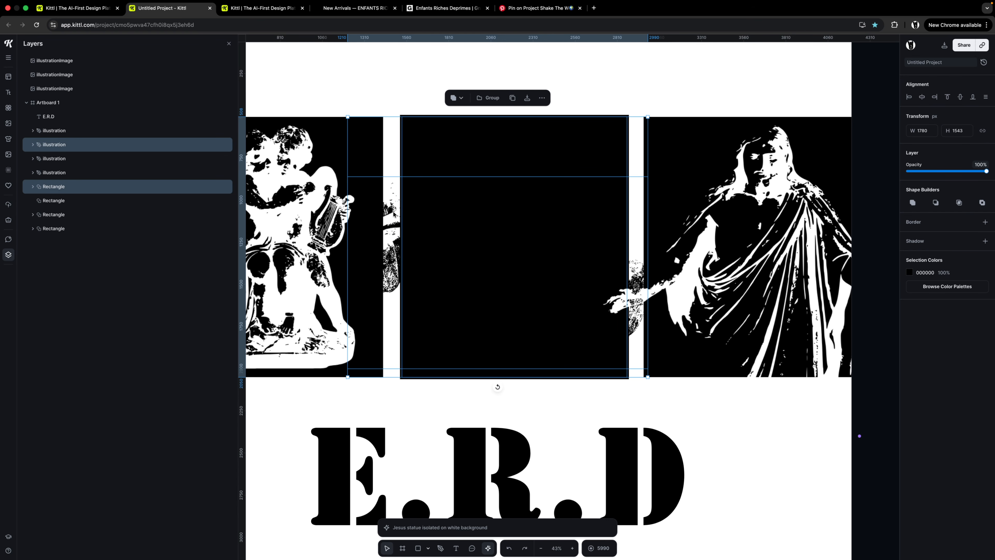
right_click(393, 213)
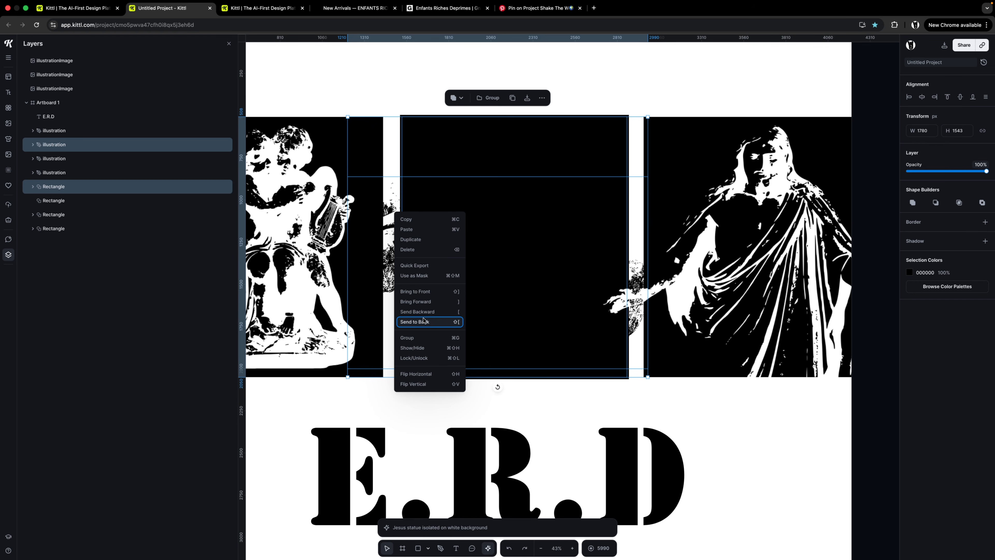
click(420, 276)
click(423, 74)
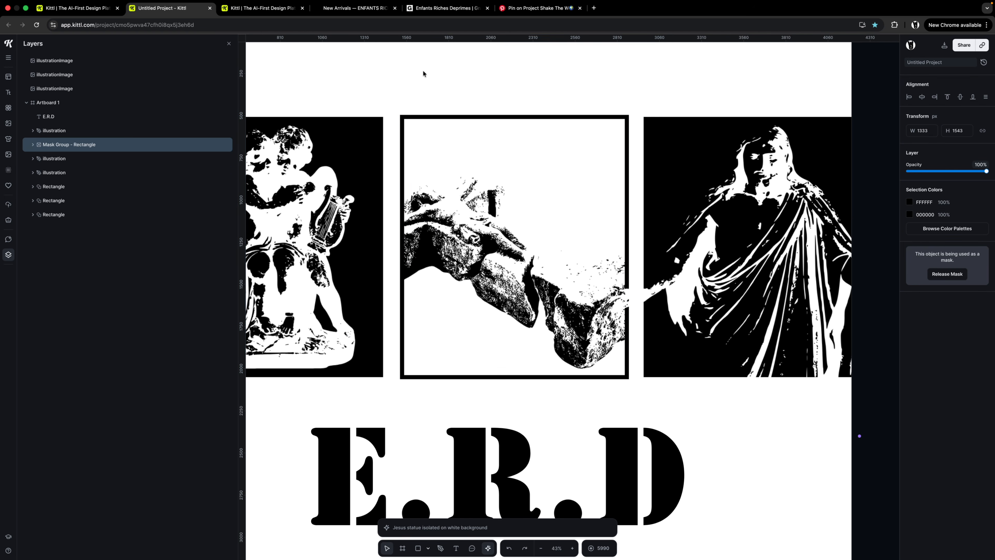
Shift the Jesus panel fully inside the artboard and subtract the statue from its black rectangle
scroll(422, 89, down, 2)
drag(640, 131, 834, 262)
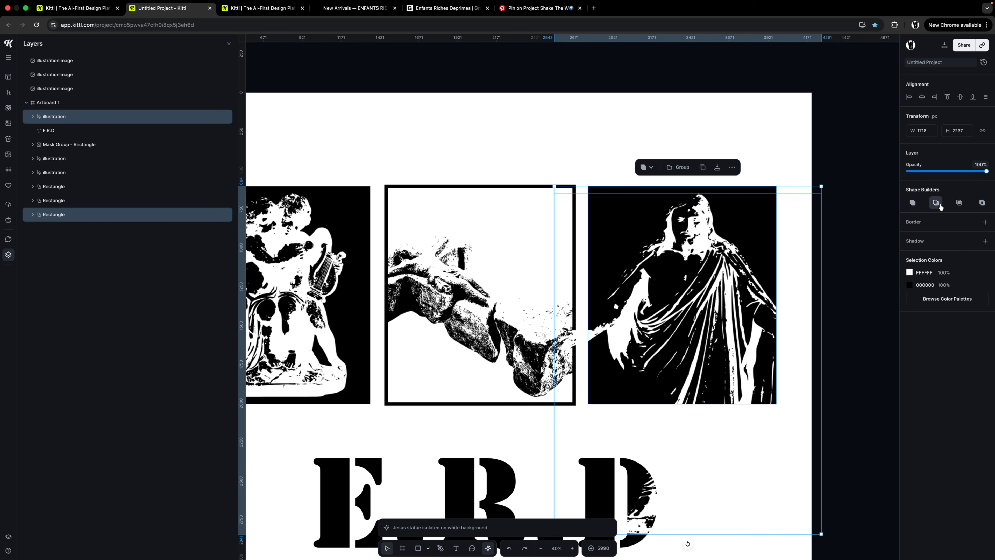
click(837, 223)
scroll(739, 241, down, 5)
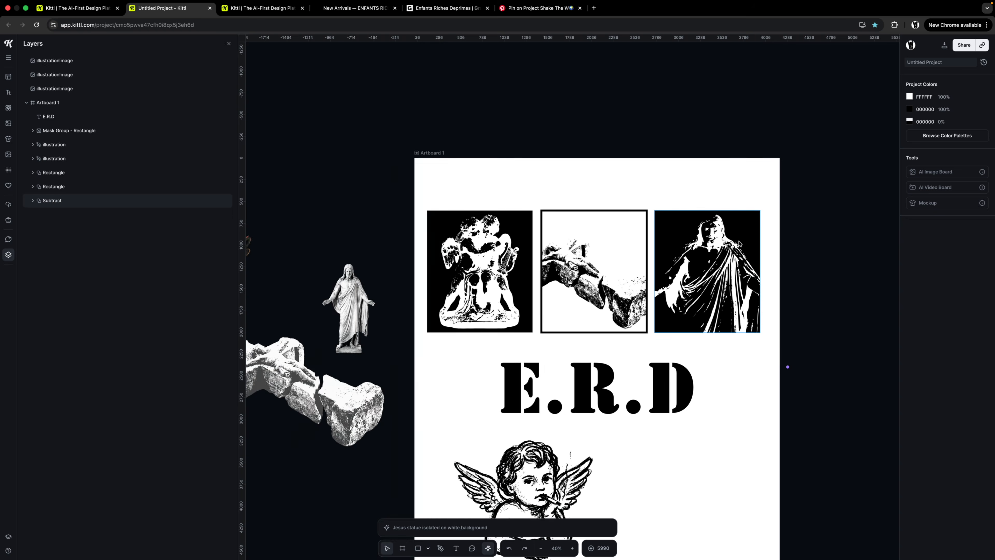
Move the "E.R.D" headline up closer to the panels and place the smoking cherub drawing over the Jesus panel
drag(644, 256, 585, 251)
scroll(620, 255, up, 5)
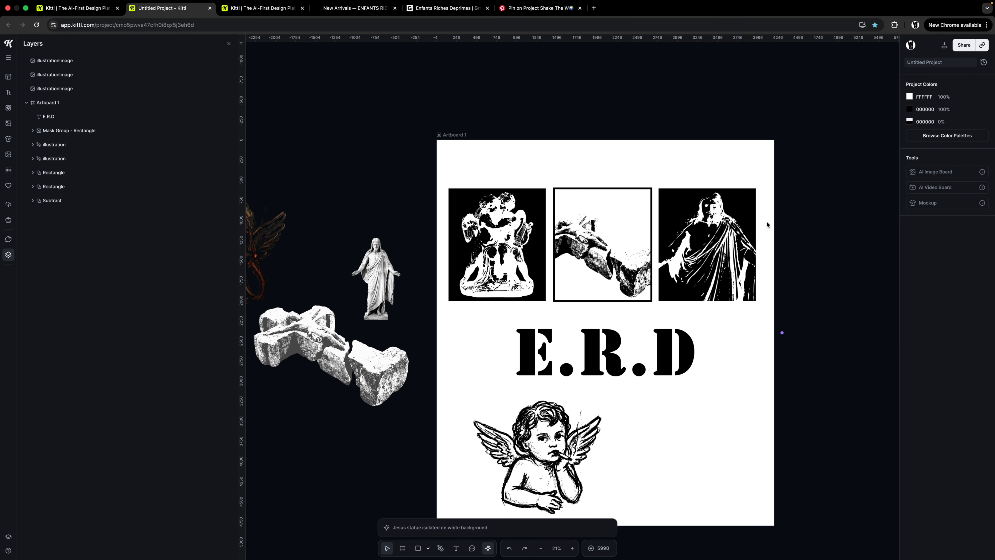
scroll(767, 224, up, 3)
scroll(486, 192, left, 1)
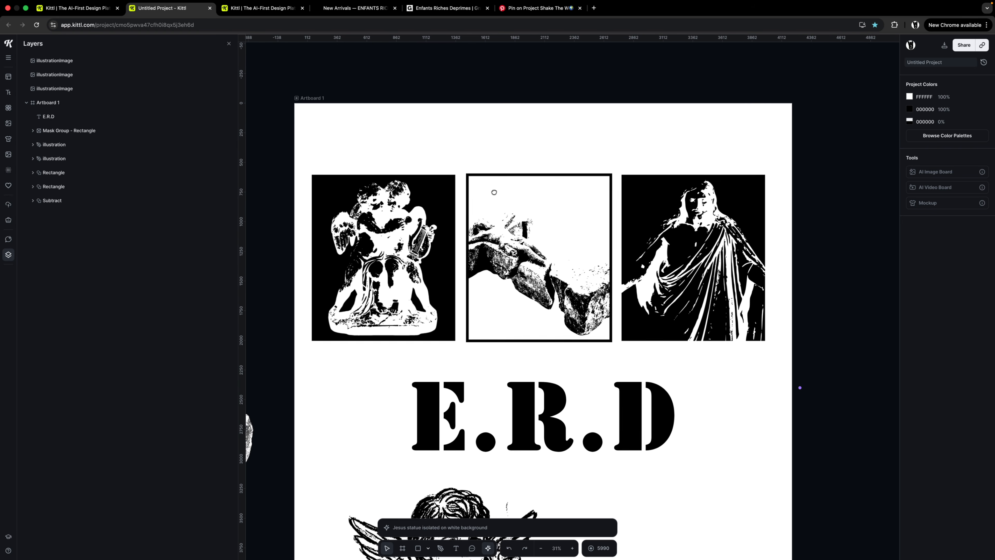
drag(494, 192, 502, 192)
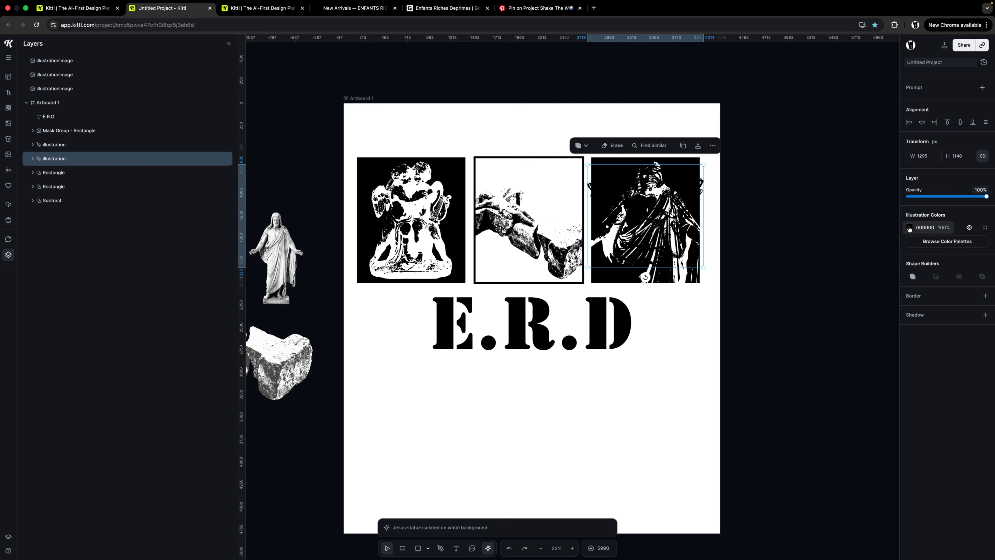
Recolor the smoking cherub drawing red (E33E3E)
click(909, 228)
click(872, 273)
click(758, 193)
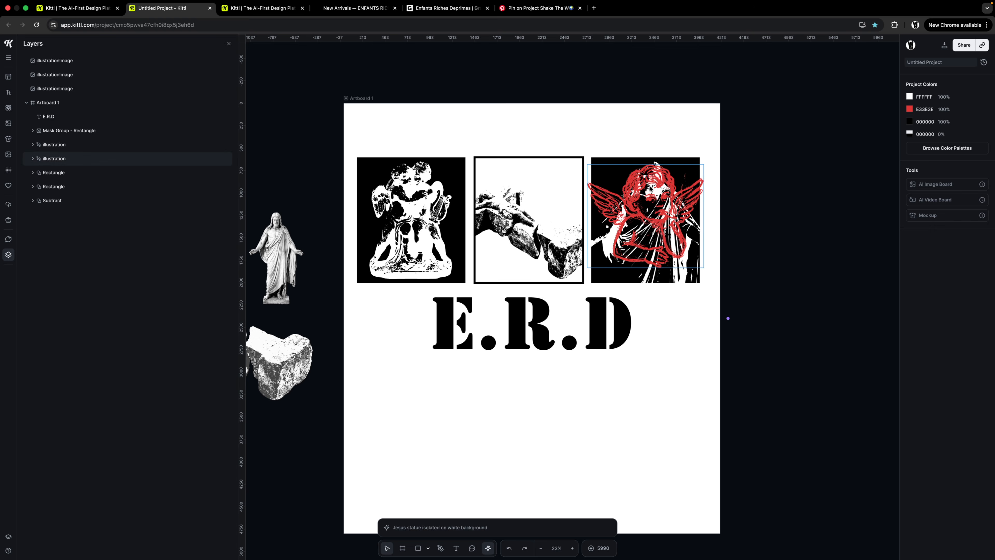
Move the red cherub drawing onto the middle broken-cross panel and enlarge it so the wings overlap the frame's sides
scroll(650, 186, up, 5)
drag(646, 191, 635, 219)
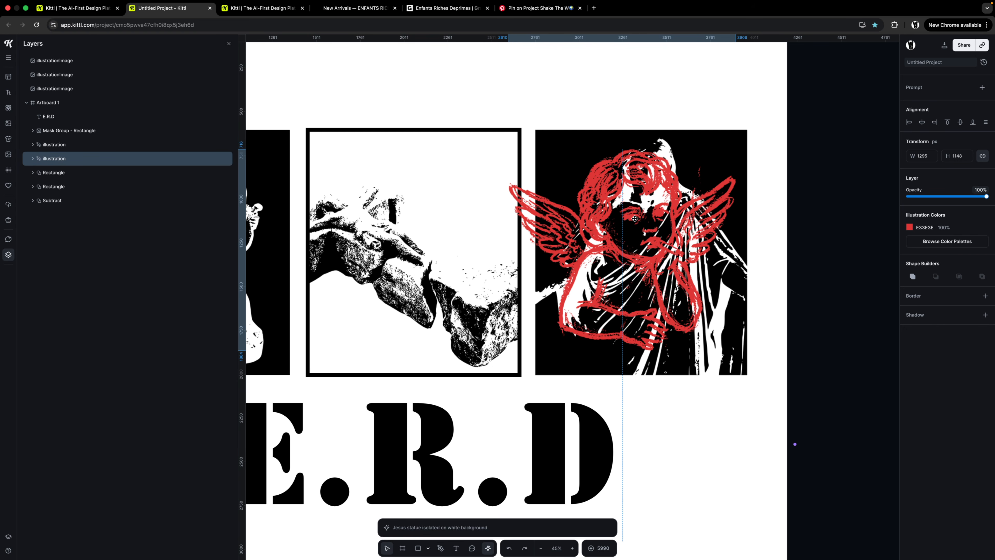
click(582, 98)
scroll(576, 157, down, 5)
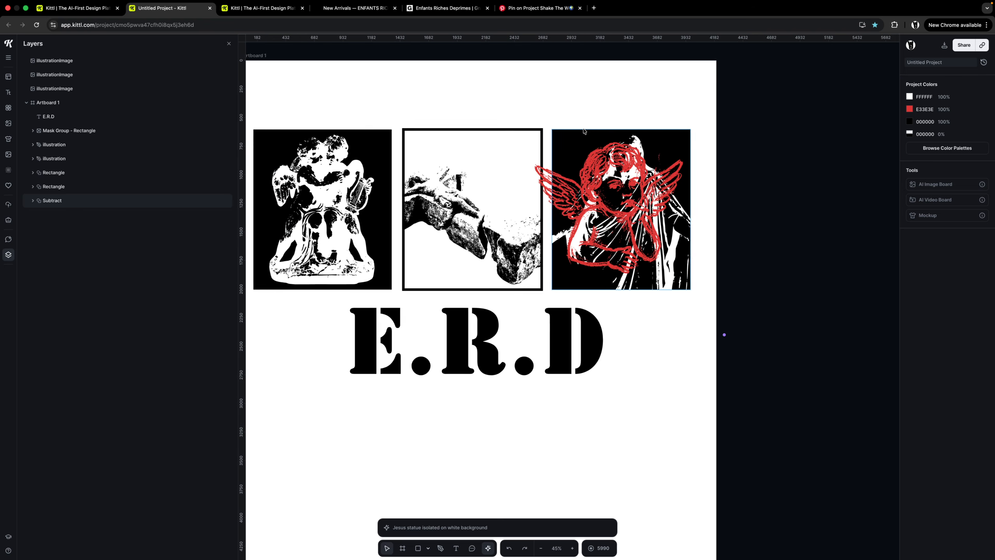
scroll(477, 251, up, 5)
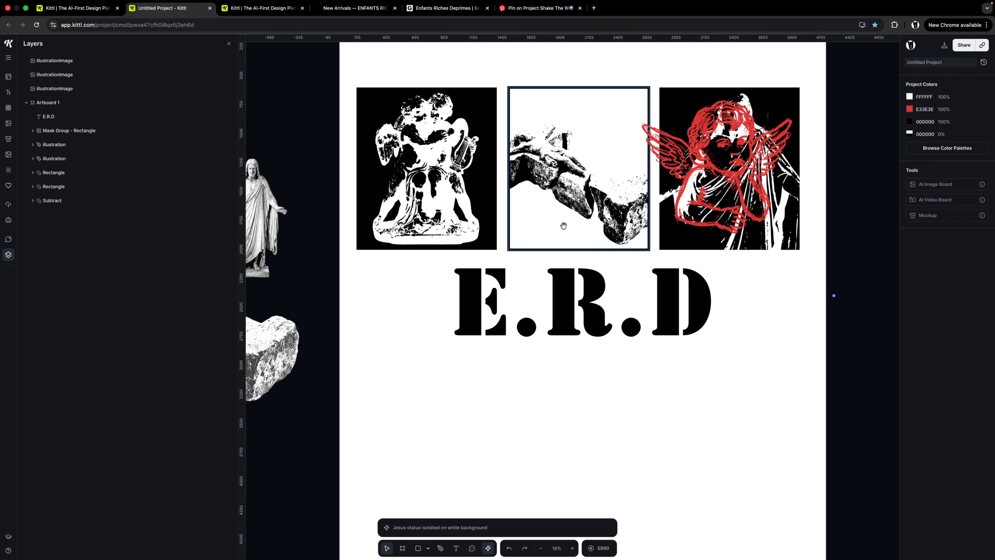
drag(550, 243, 540, 249)
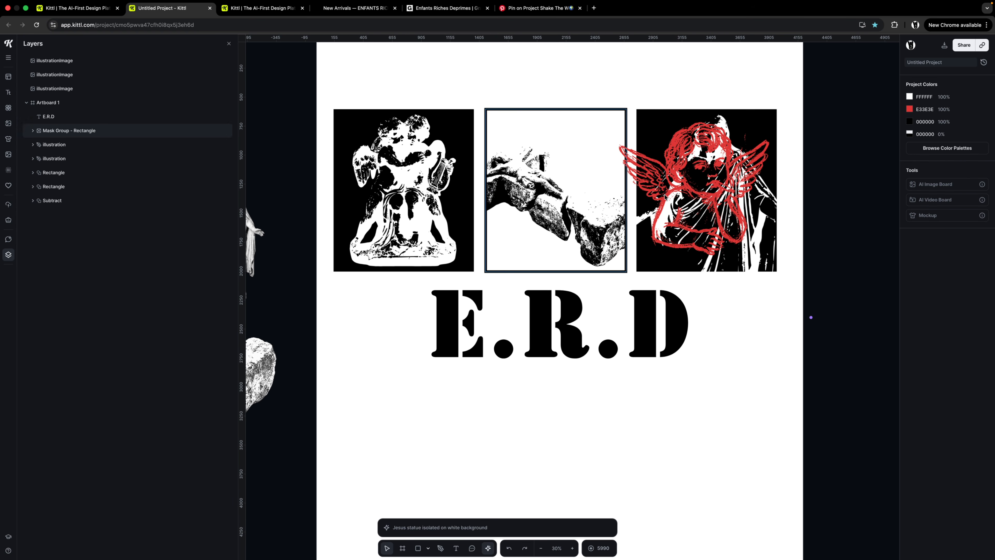
drag(674, 185, 538, 184)
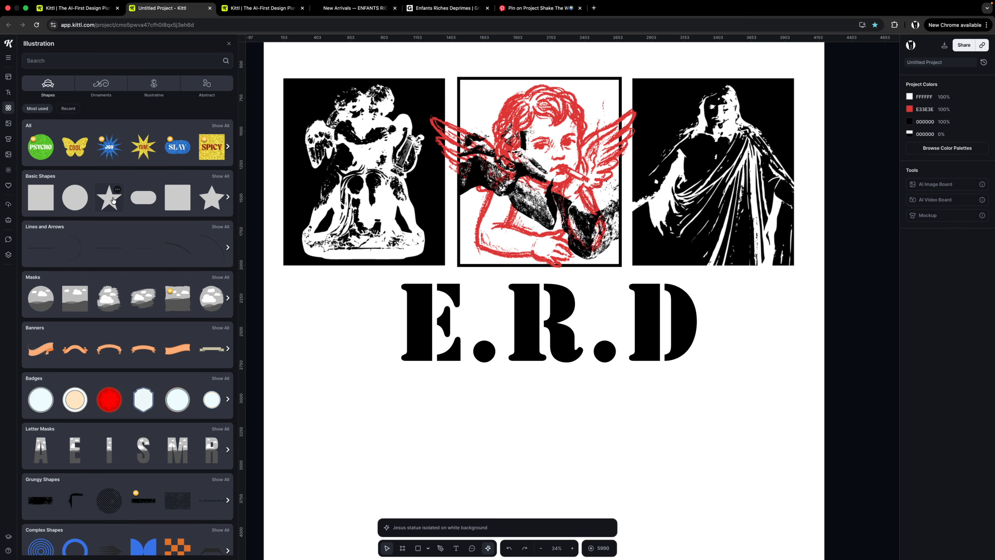
Add a five-pointed star, scale it to about 538 × 538 px and place it below the headline's first period
drag(113, 200, 556, 330)
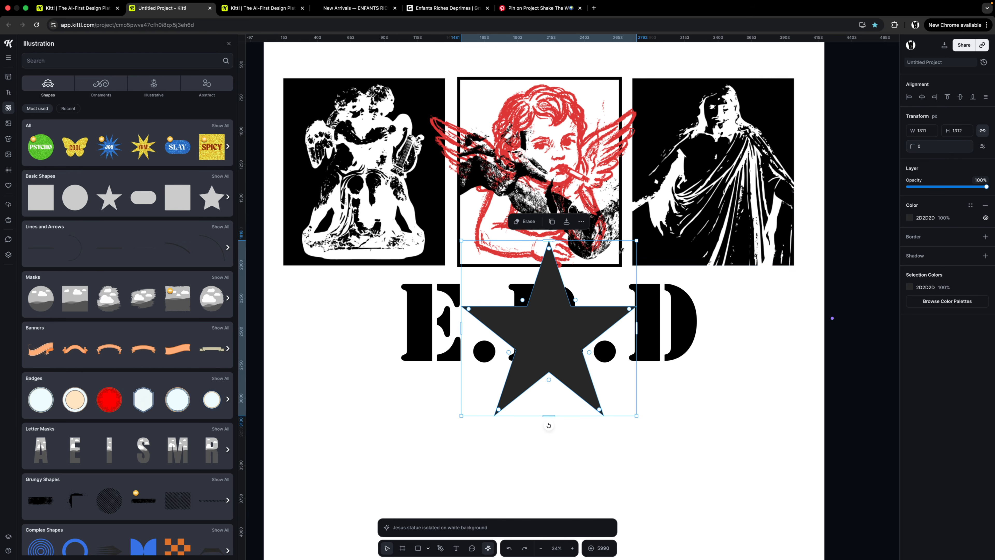
drag(621, 250, 518, 352)
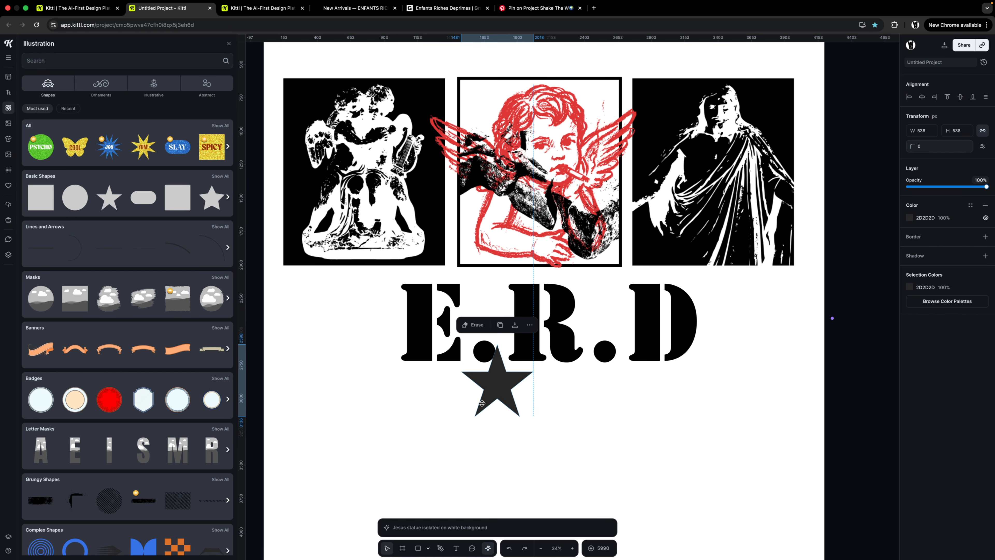
drag(481, 403, 474, 428)
click(479, 326)
Delete both round periods from the "E.R.D" headline, leaving only the three letters
scroll(511, 337, up, 3)
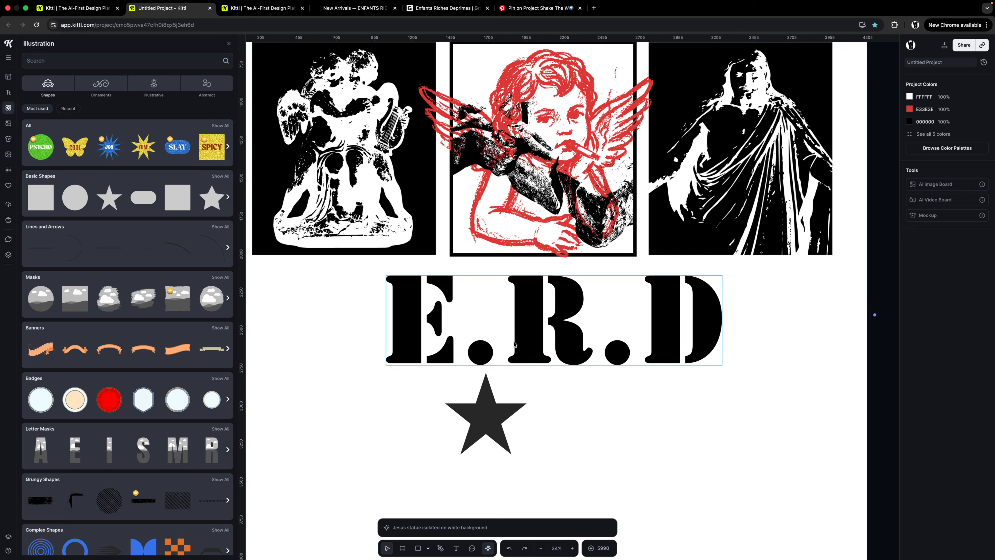
click(528, 329)
right_click(529, 329)
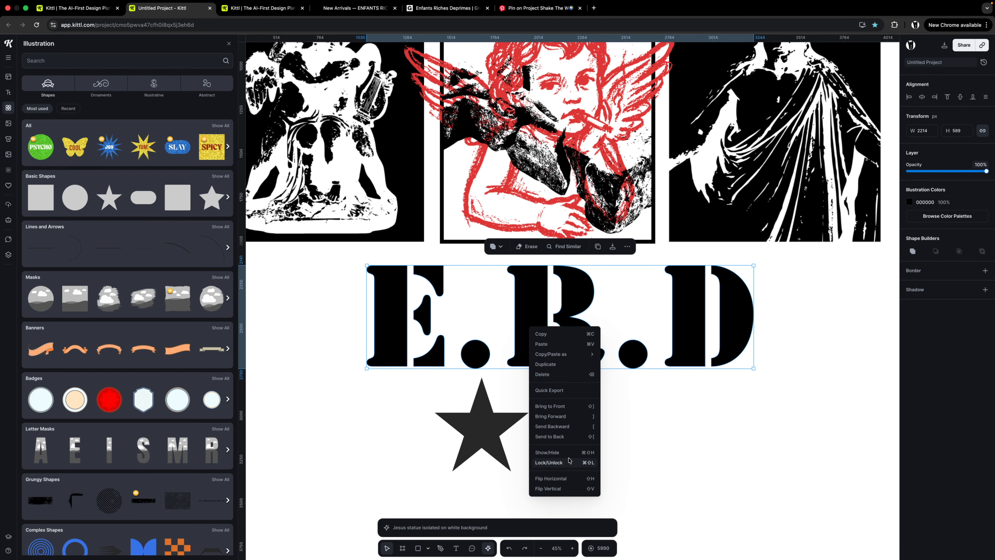
click(486, 412)
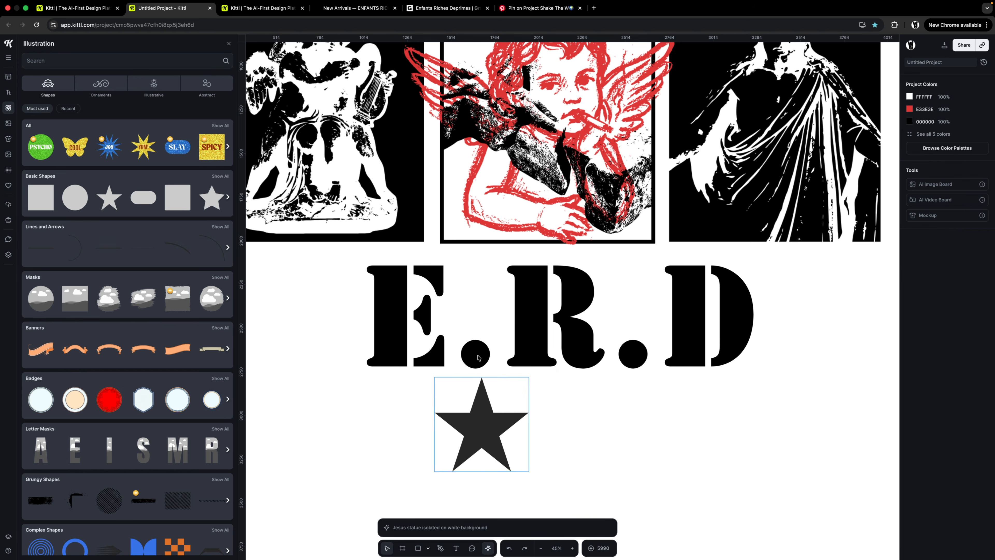
click(476, 355)
double_click(475, 355)
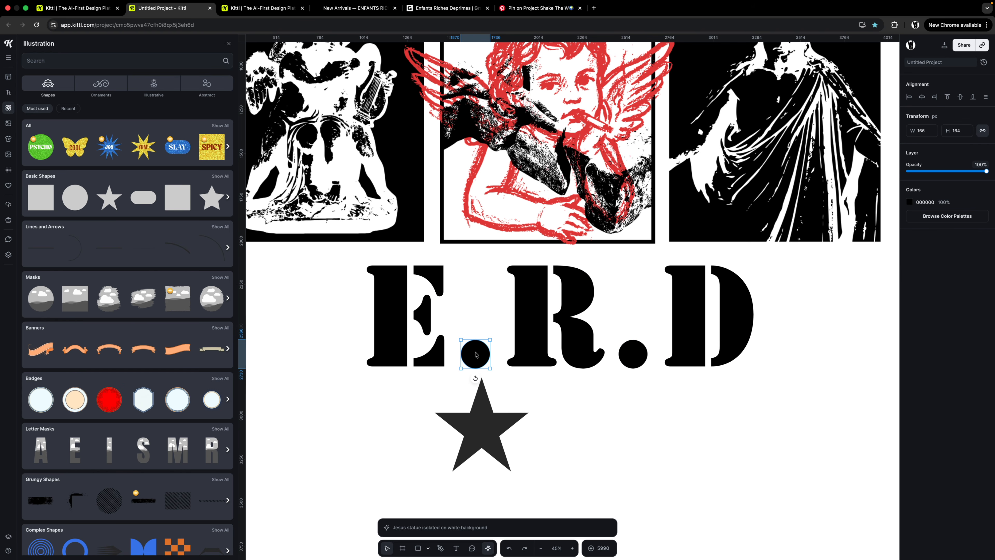
click(634, 365)
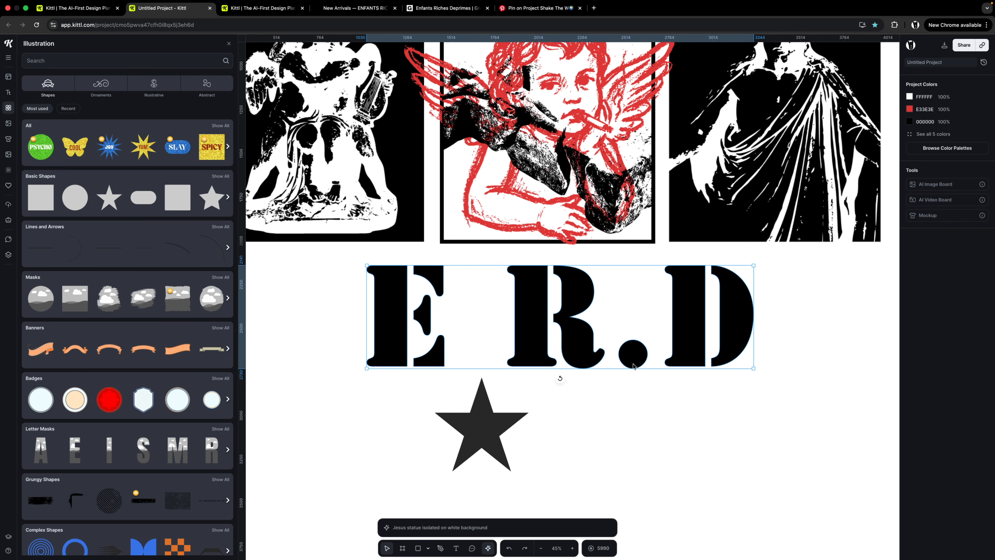
double_click(633, 365)
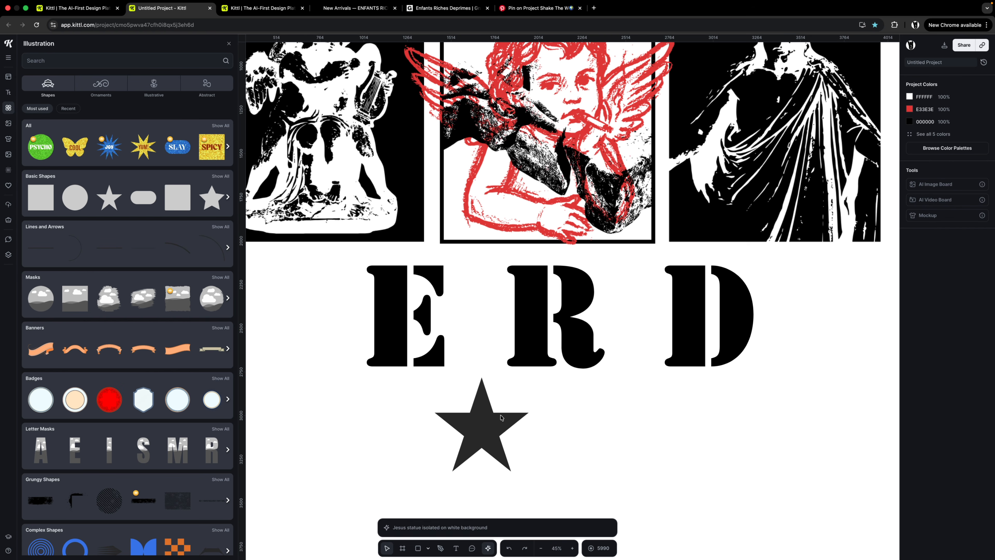
Shrink the five-pointed star to about 338 × 338 px and place it in the gap between the E and the R
drag(522, 403, 485, 331)
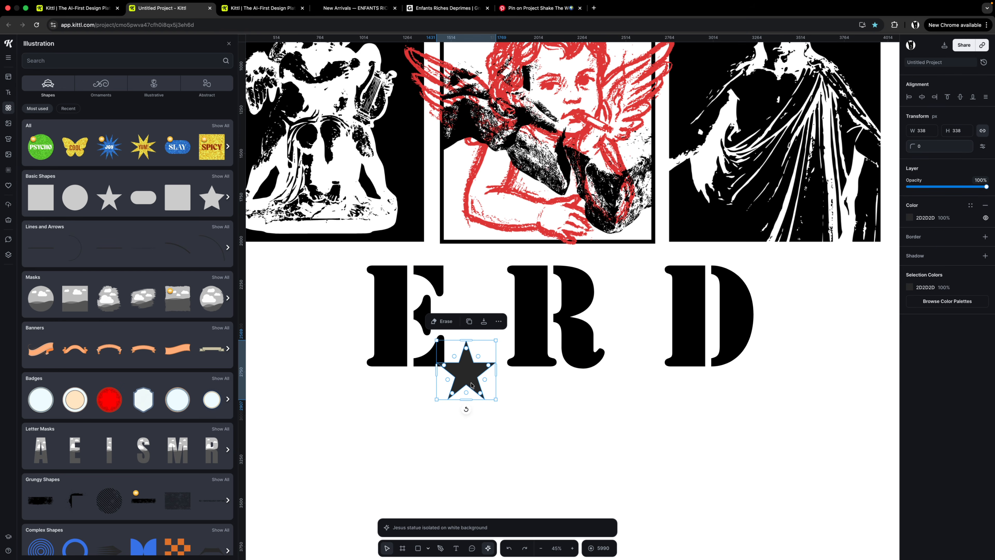
drag(471, 383, 485, 351)
Enlarge the headline's E to about 578 × 752 px, tilt it counterclockwise and place it just before the star
click(394, 320)
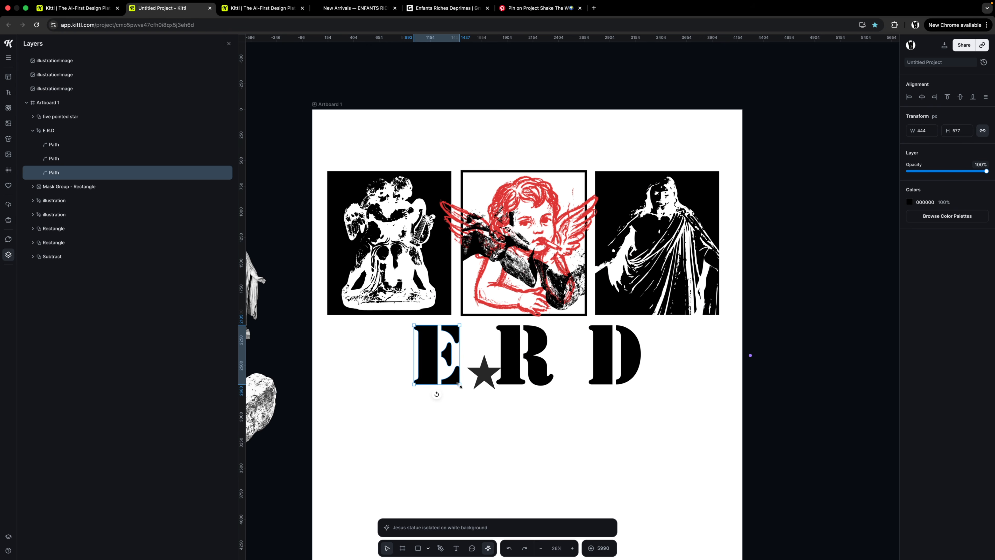
drag(460, 386, 455, 411)
drag(438, 377, 426, 375)
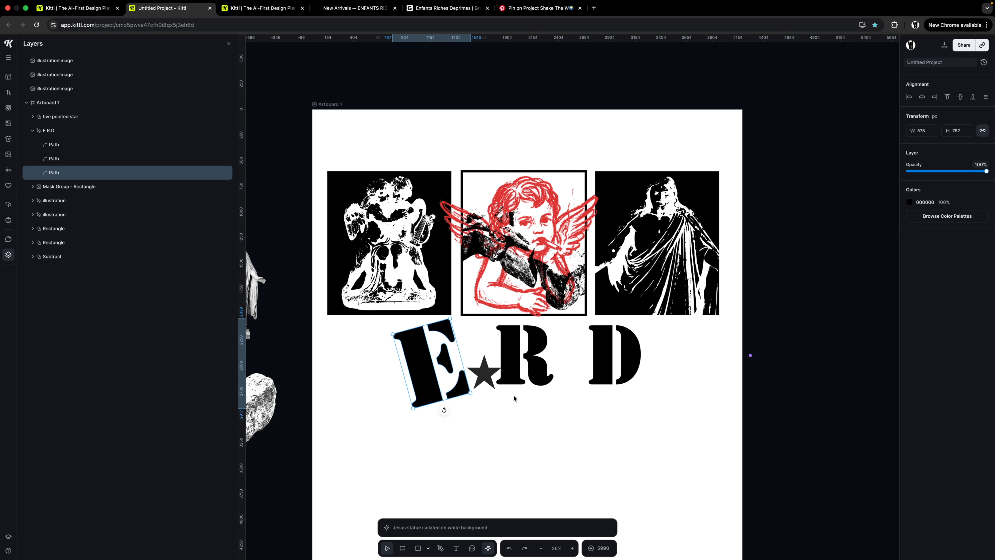
Place a copy of the star in the gap between the headline's R and D
click(513, 377)
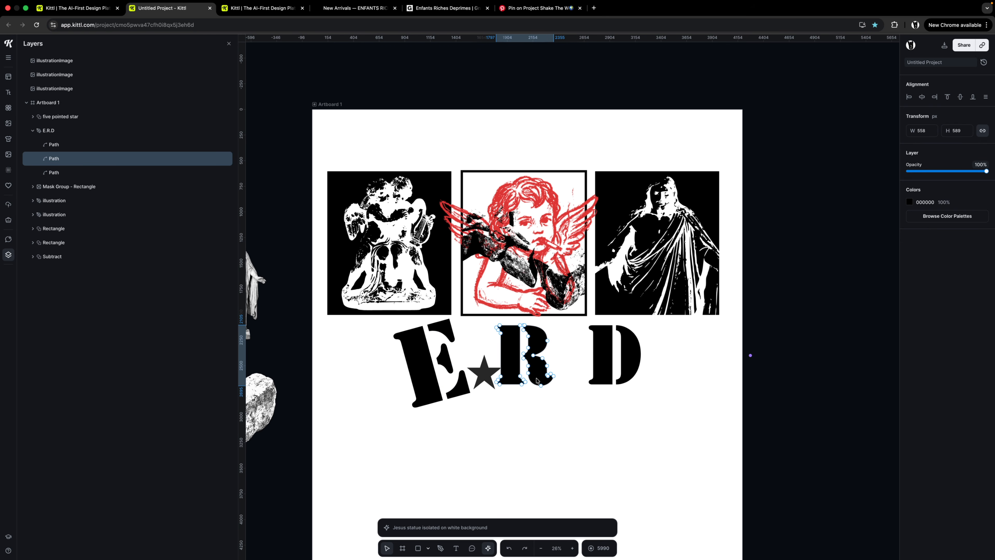
scroll(541, 383, up, 5)
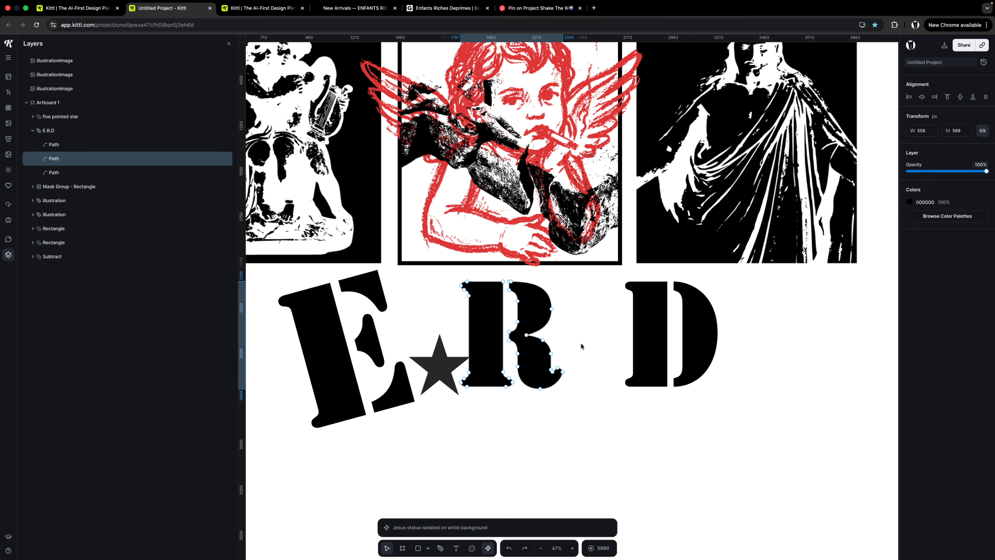
key(Escape)
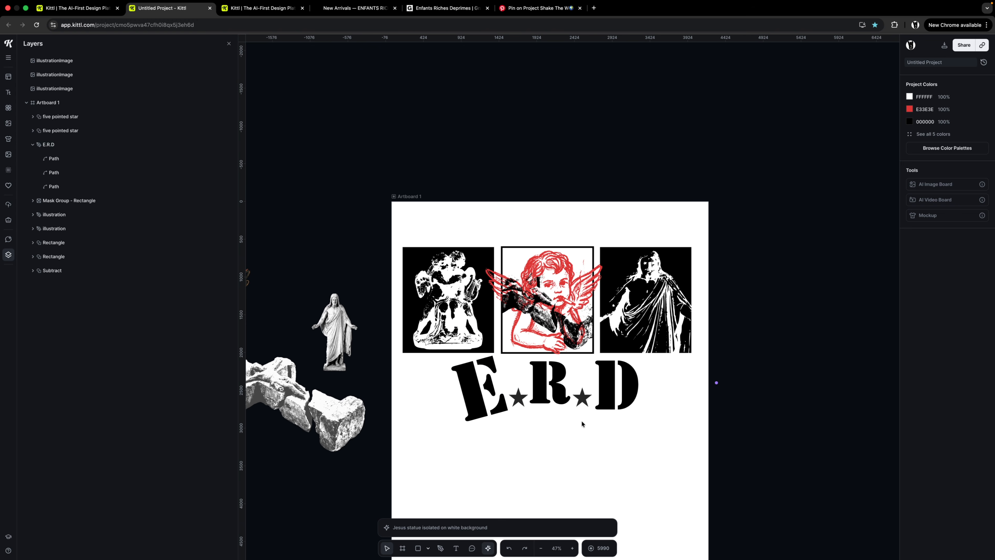
Merge the three headline letters and both stars into a single black shape with Union
drag(536, 410, 453, 376)
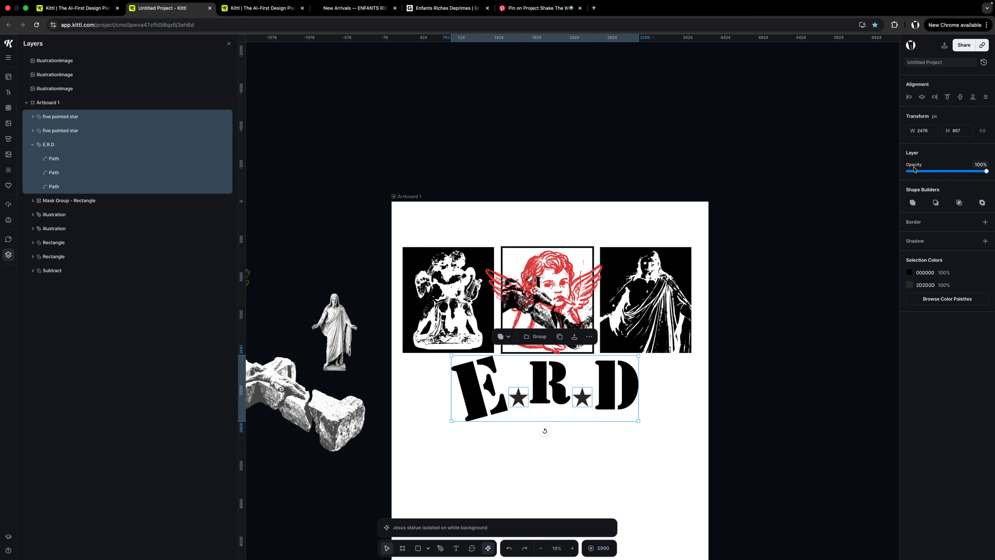
click(913, 202)
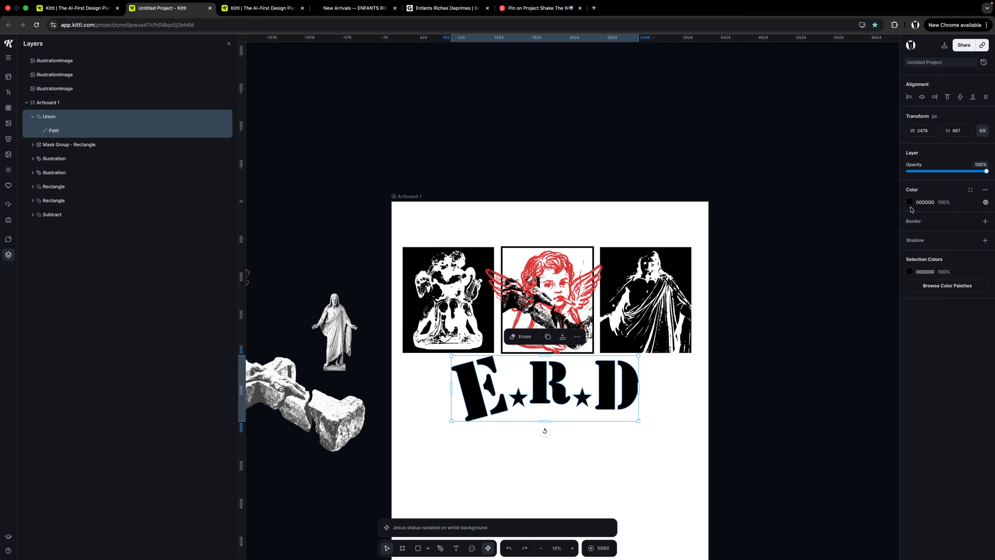
click(909, 203)
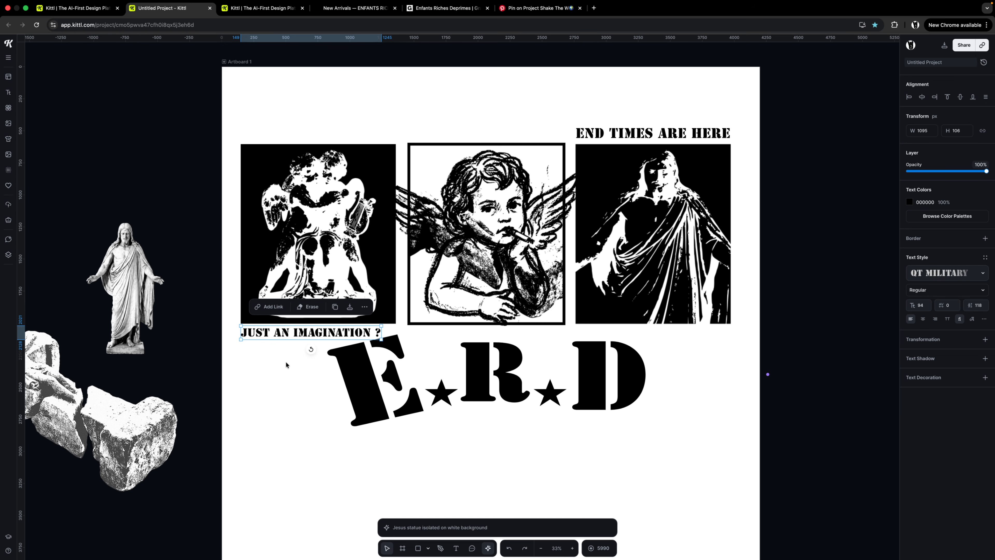
click(286, 364)
drag(298, 371, 293, 378)
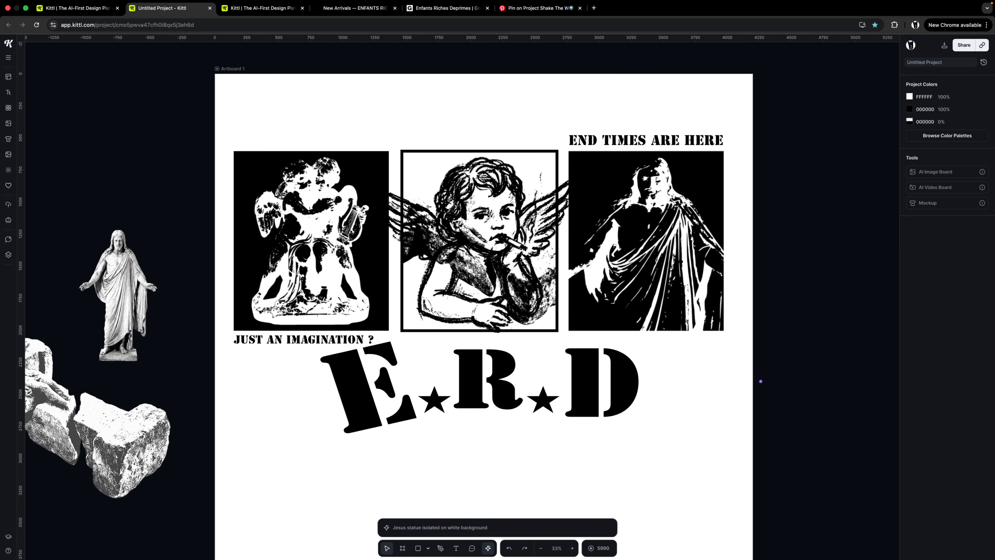
scroll(419, 225, down, 5)
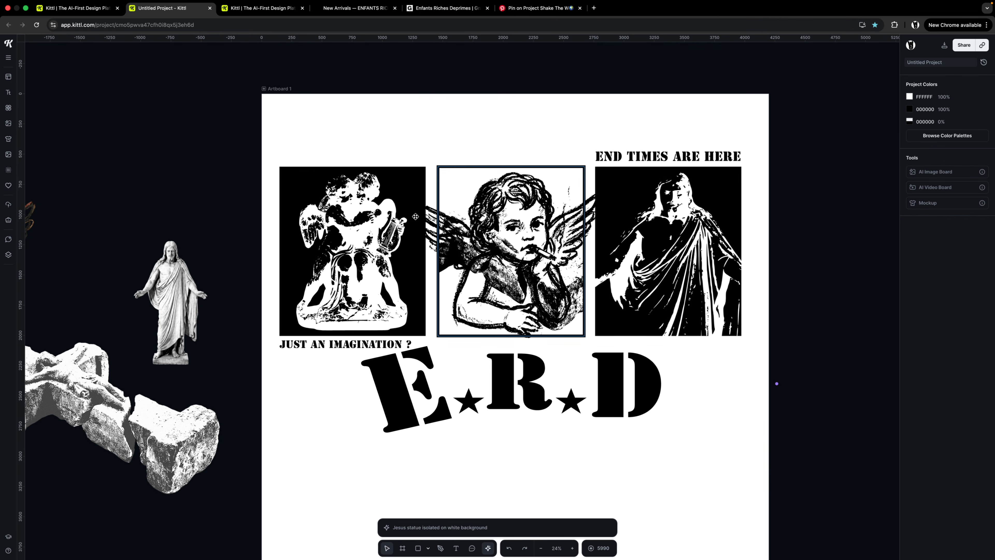
drag(824, 265, 802, 264)
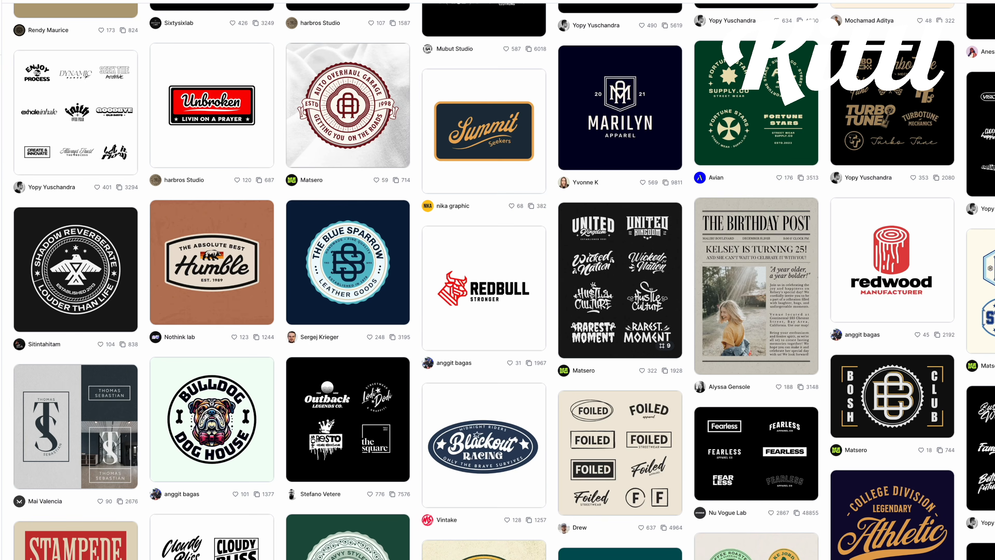
scroll(497, 281, down, 12)
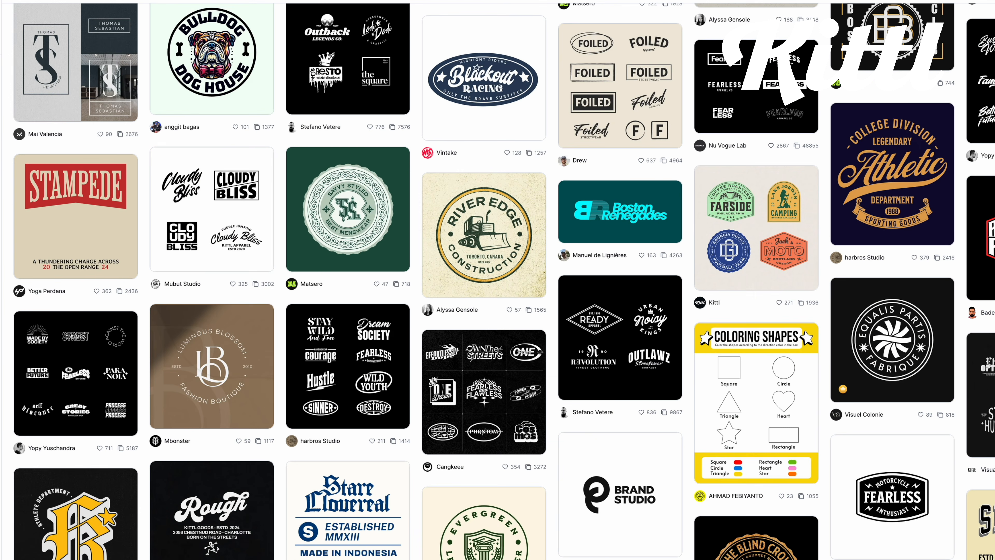
scroll(497, 281, down, 12)
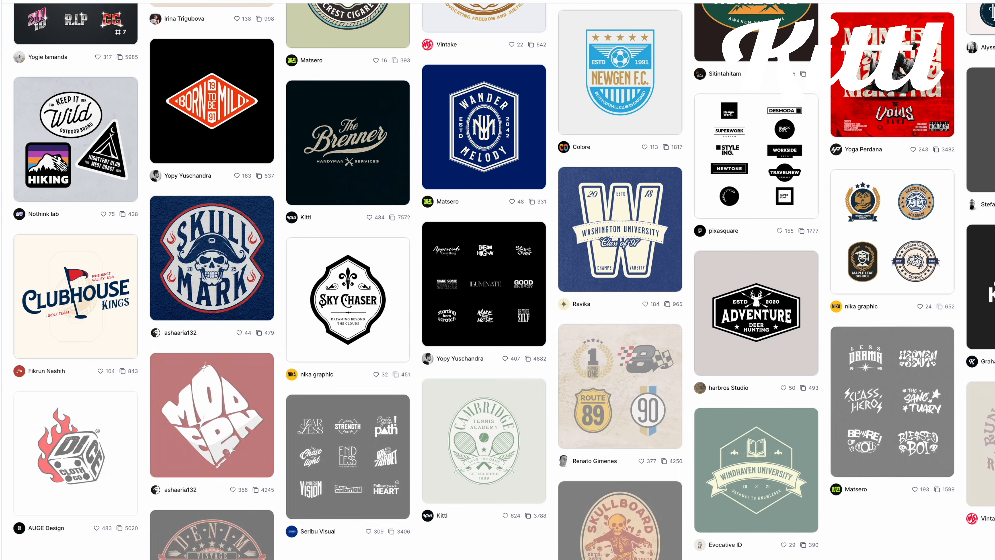
scroll(498, 281, down, 4)
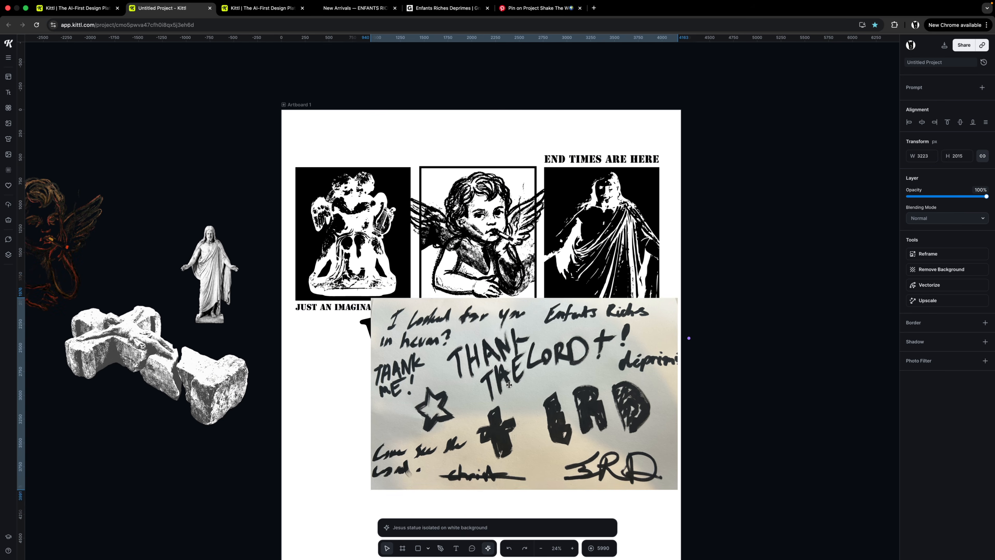
Move the photo of the marker handwriting below the "E.R.D" headline and remove its background
drag(509, 384, 478, 421)
scroll(479, 421, down, 2)
drag(502, 324, 491, 354)
scroll(494, 355, up, 3)
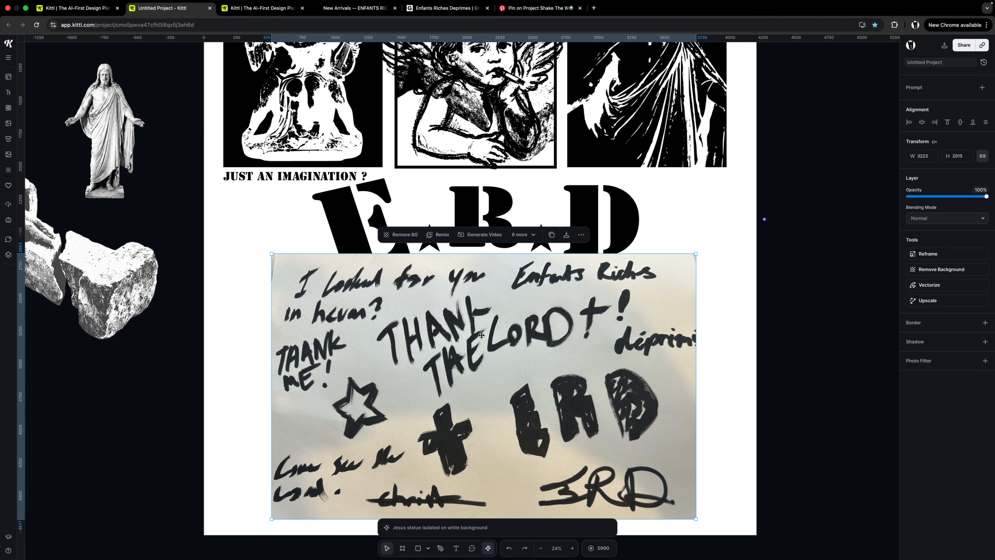
click(405, 235)
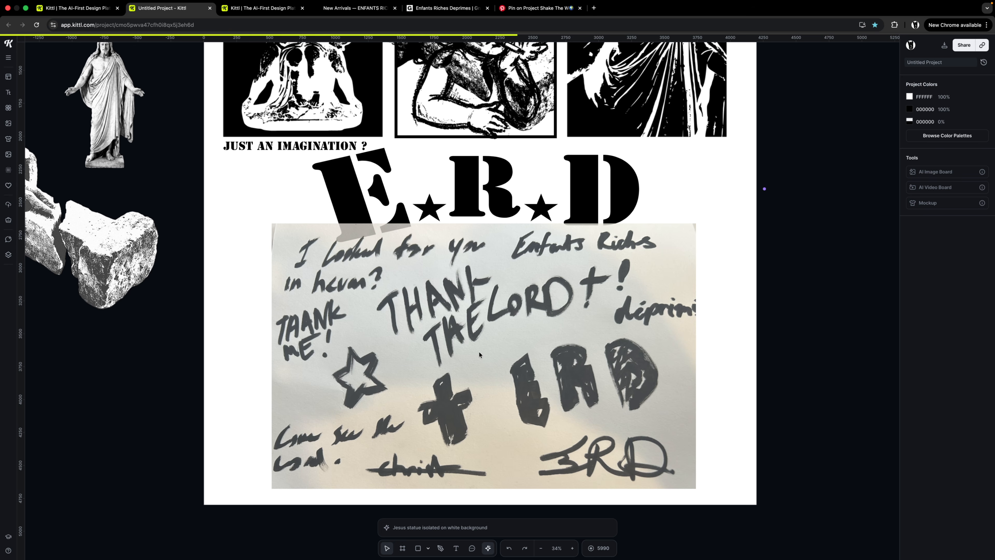
scroll(497, 339, up, 2)
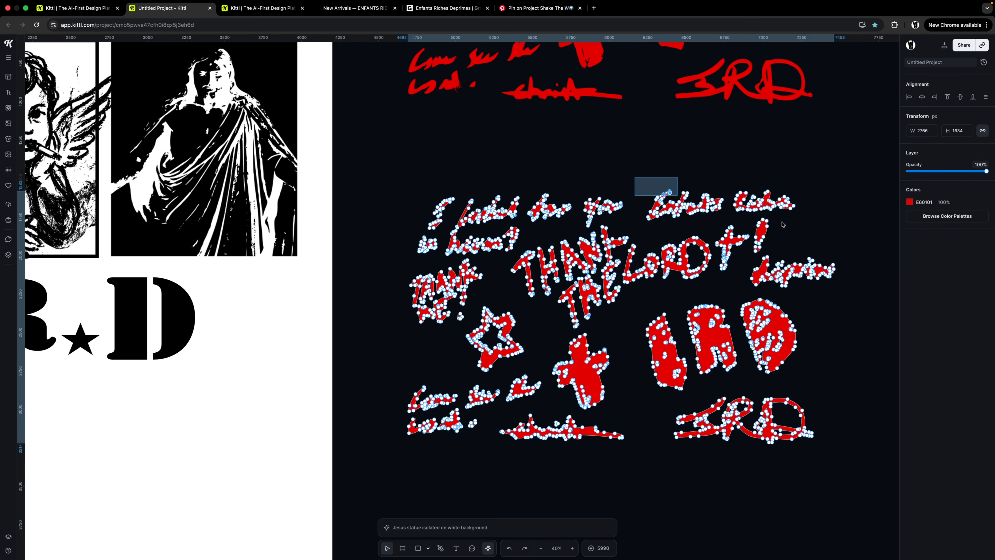
Delete the unwanted scribbles from the red handwriting copy and place the remaining two-line phrase over "END TIMES ARE HERE"
mouse_move(782, 224)
mouse_down()
mouse_move(801, 233)
mouse_move(817, 215)
mouse_up()
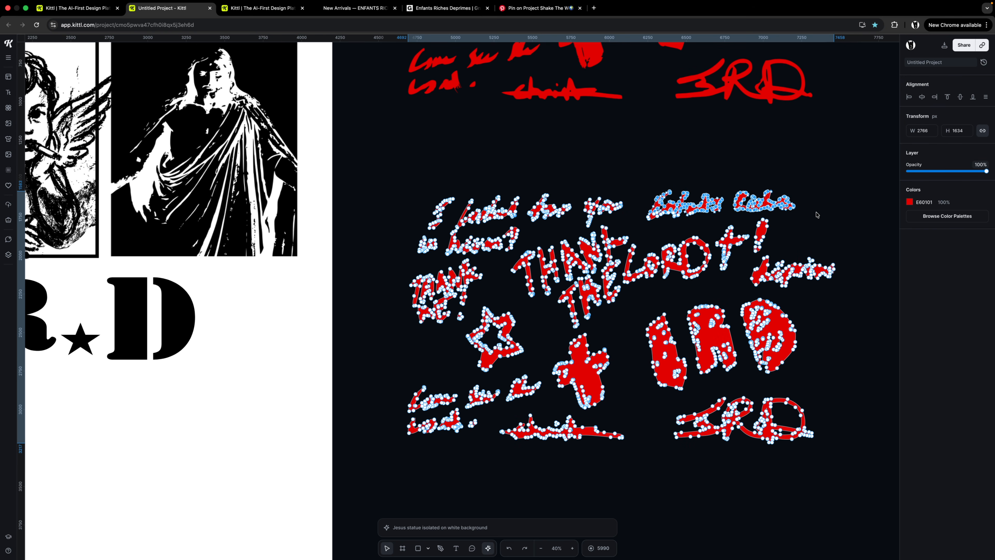
key(Delete)
drag(824, 470, 635, 229)
key(Delete)
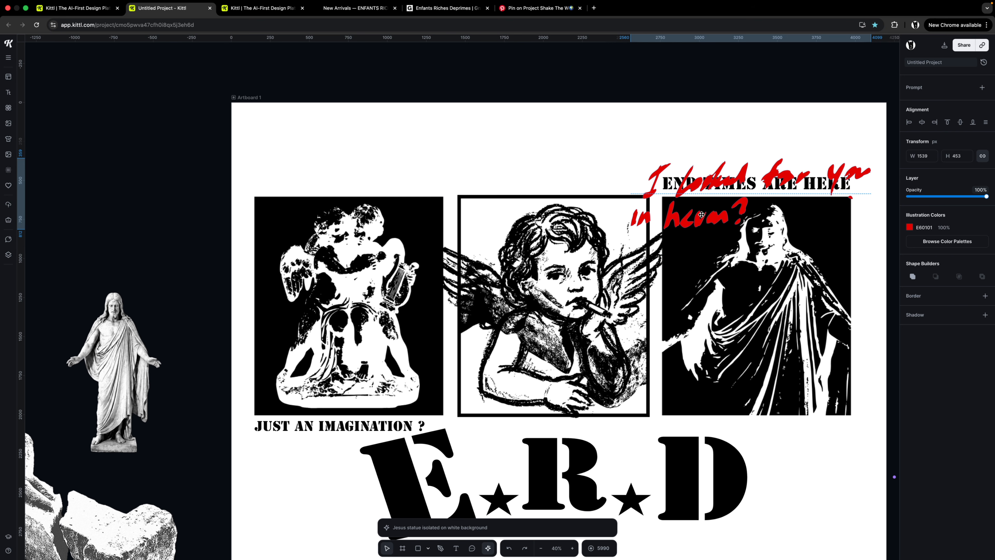
drag(859, 223, 721, 220)
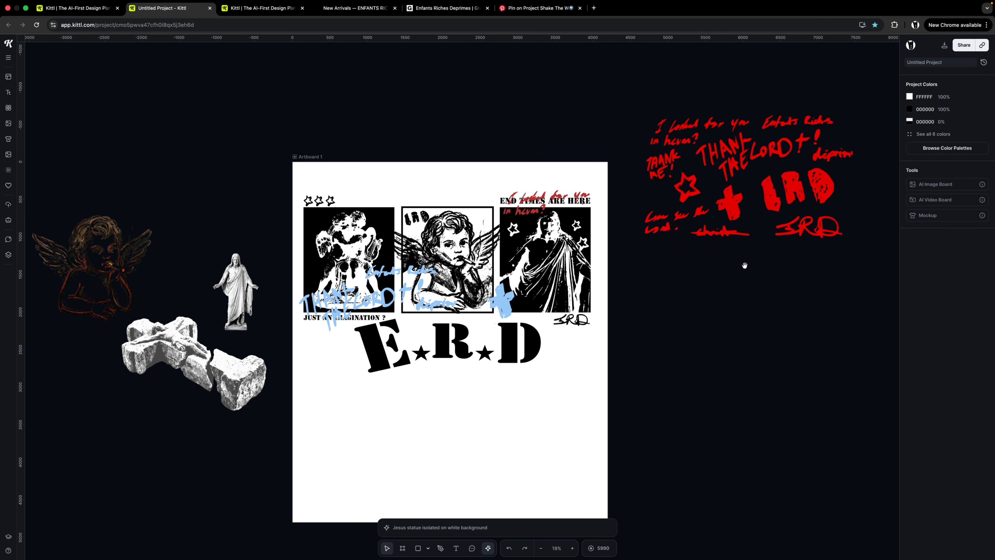
Look through the "grunge" illustration search results in the other project
drag(744, 265, 740, 271)
click(720, 242)
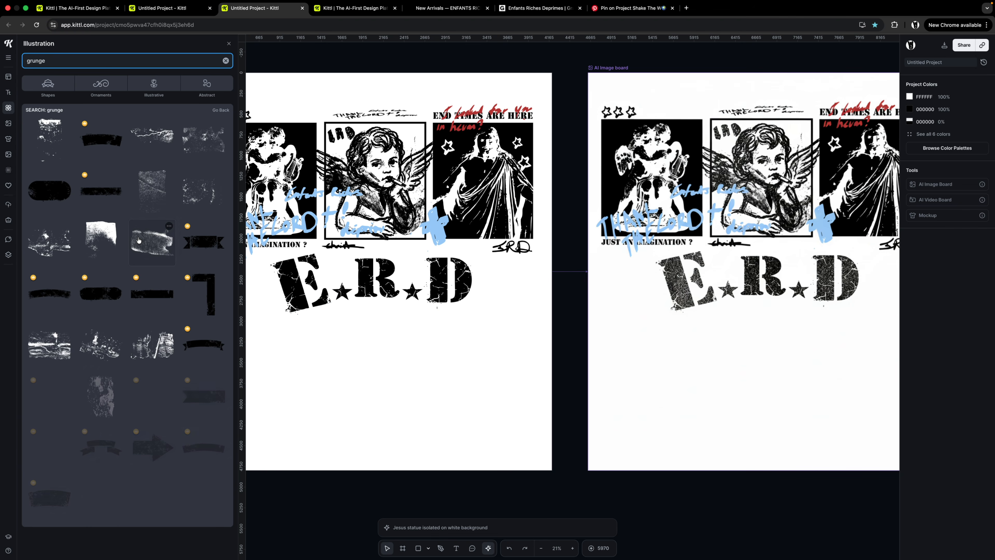
scroll(139, 259, down, 3)
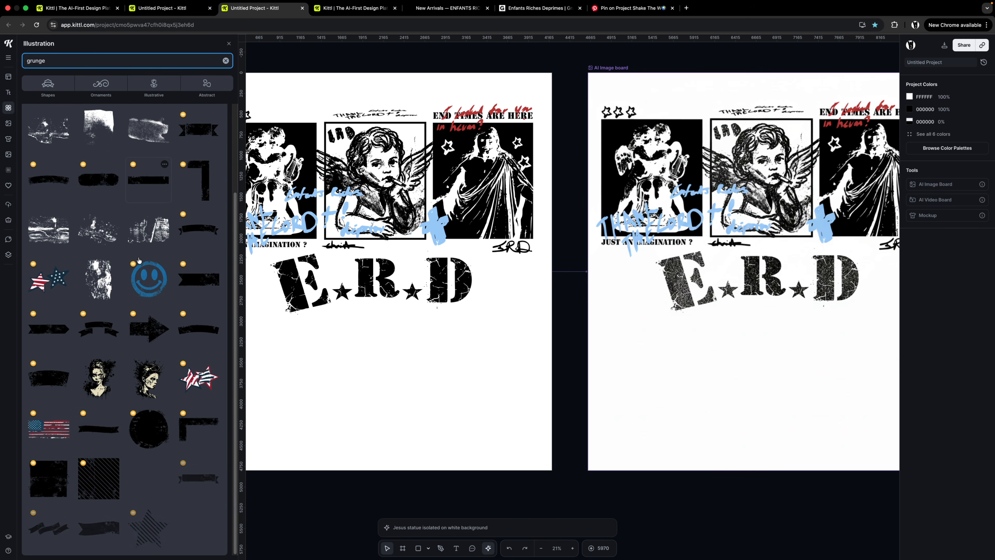
scroll(139, 259, down, 5)
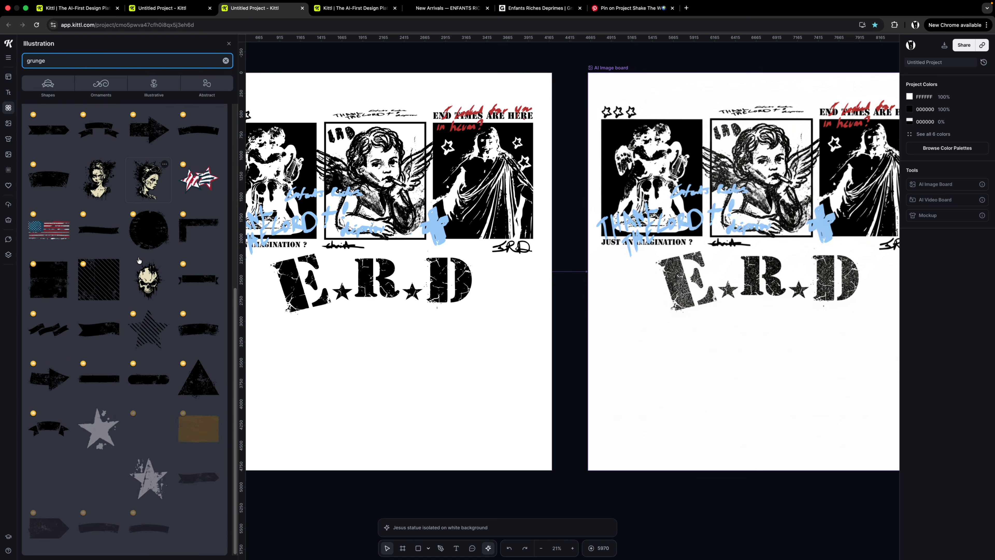
scroll(139, 259, down, 6)
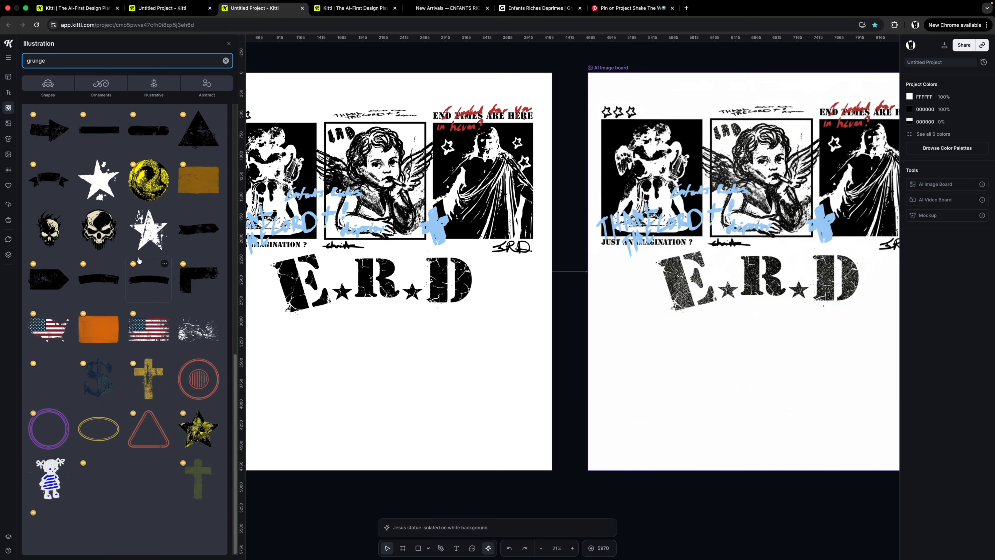
key(super+w)
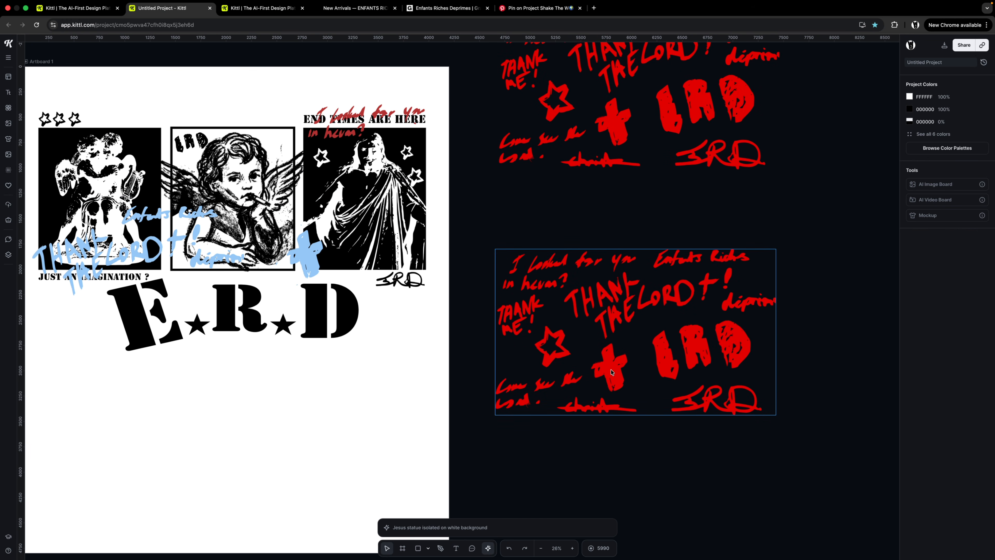
Isolate the crossed-out "christ" scribble from the spare red handwriting and place it in black just below the cherub panel
double_click(610, 369)
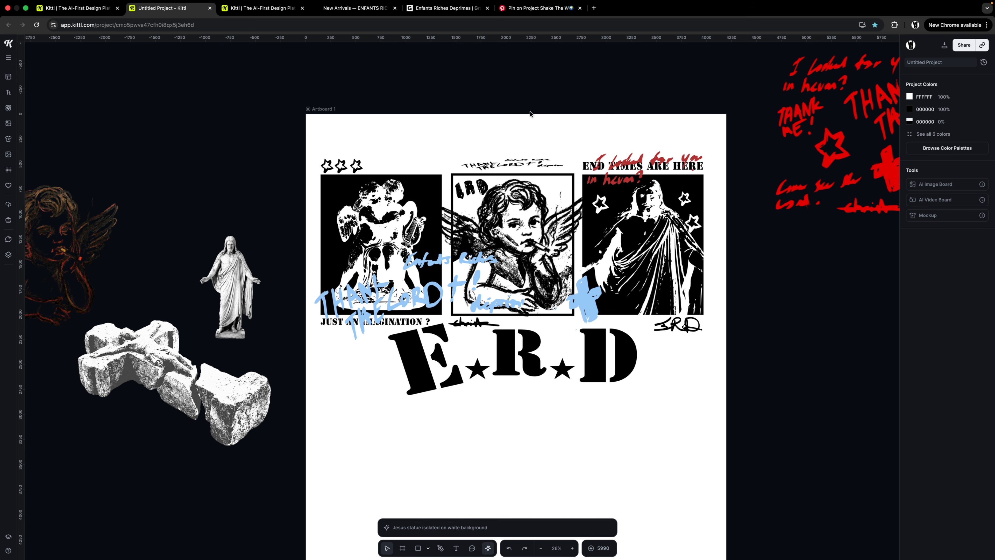
drag(526, 139, 491, 140)
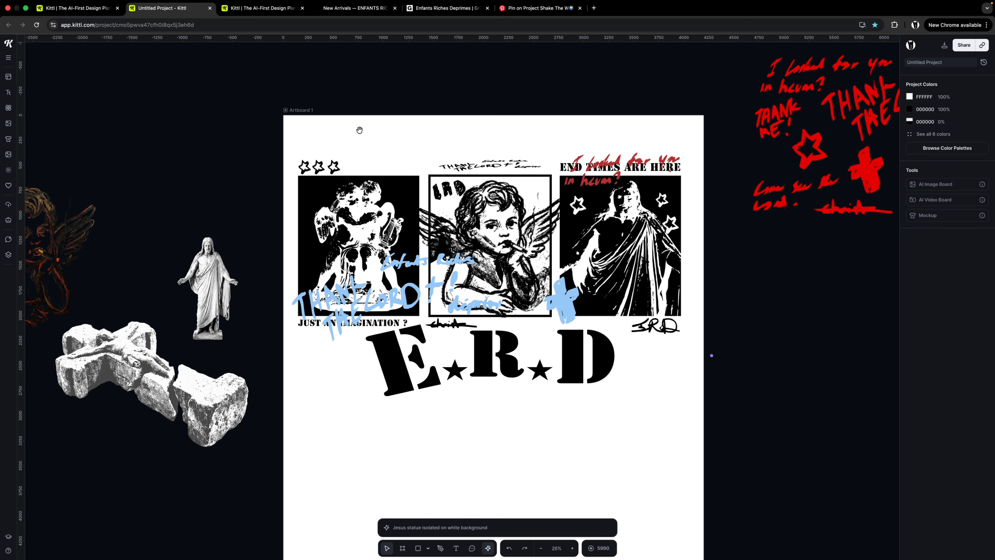
drag(394, 133, 405, 129)
Place a copy of the "E.R.D" headline below the main artboard and frame it in its own new artboard
click(496, 357)
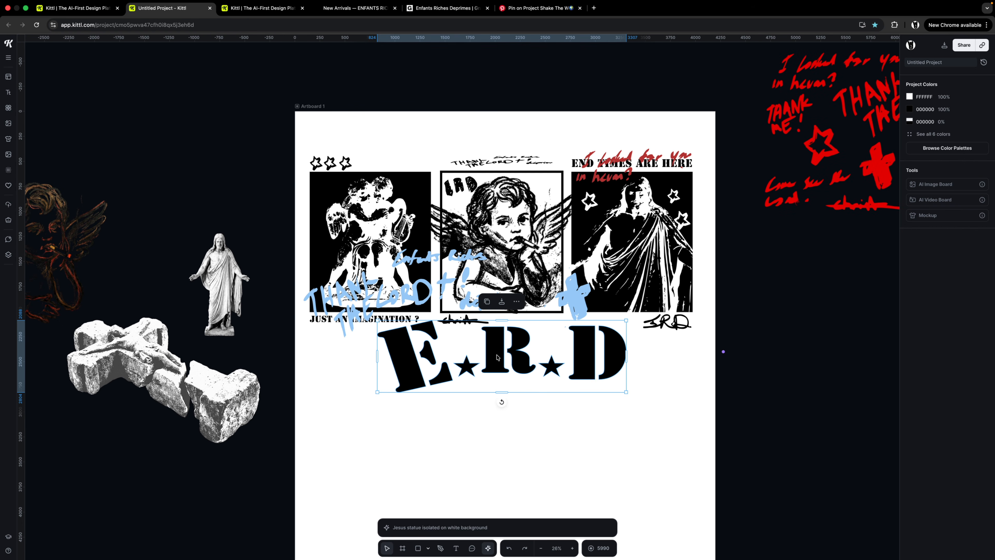
scroll(495, 357, down, 3)
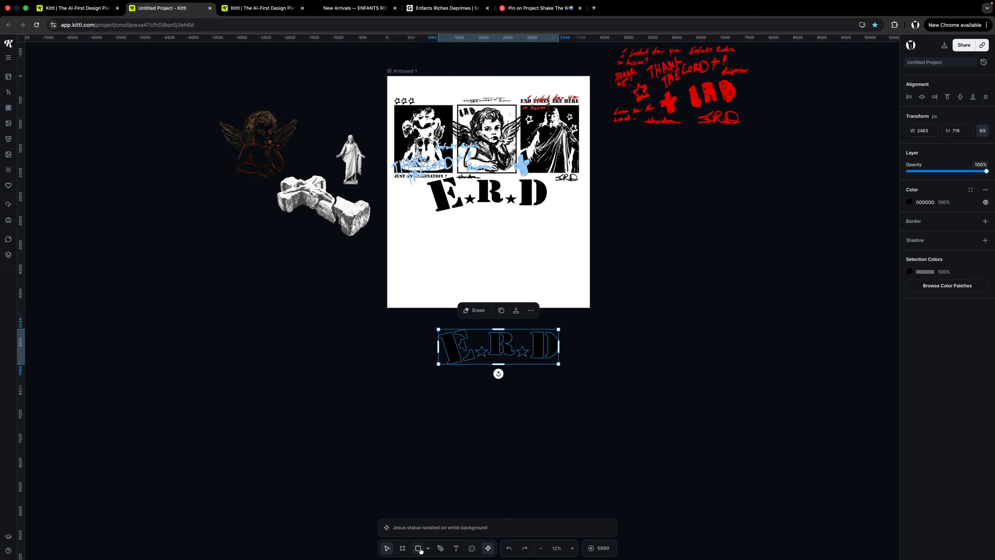
click(402, 548)
drag(436, 322, 567, 366)
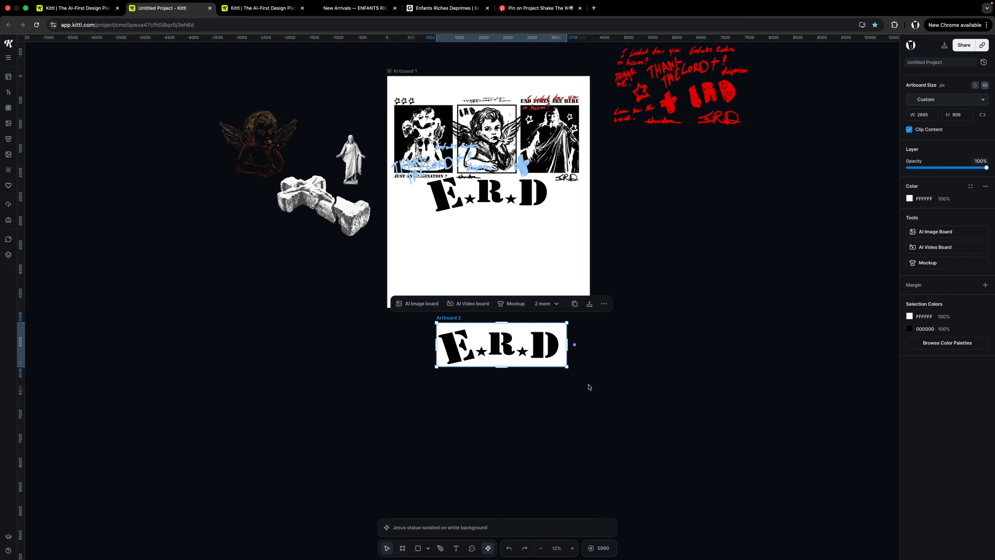
click(588, 387)
Generate an AI image board from the headline artboard with the prompt "make text distressed"
scroll(594, 342, up, 4)
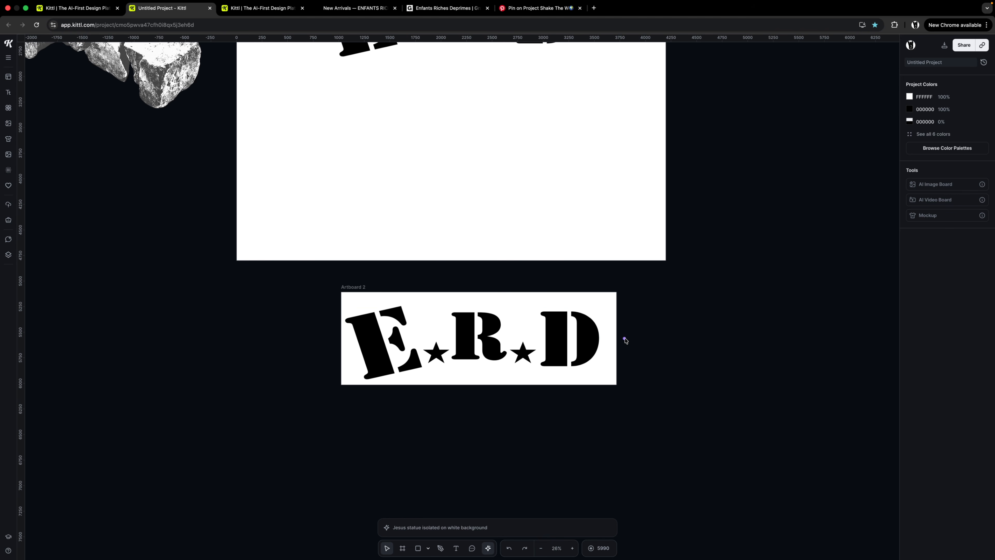
click(624, 338)
click(546, 332)
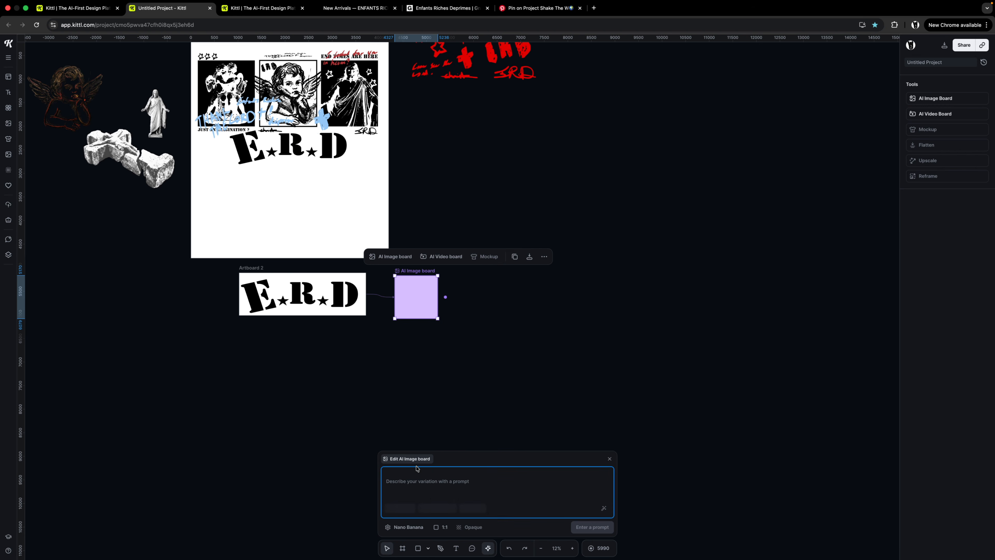
click(592, 527)
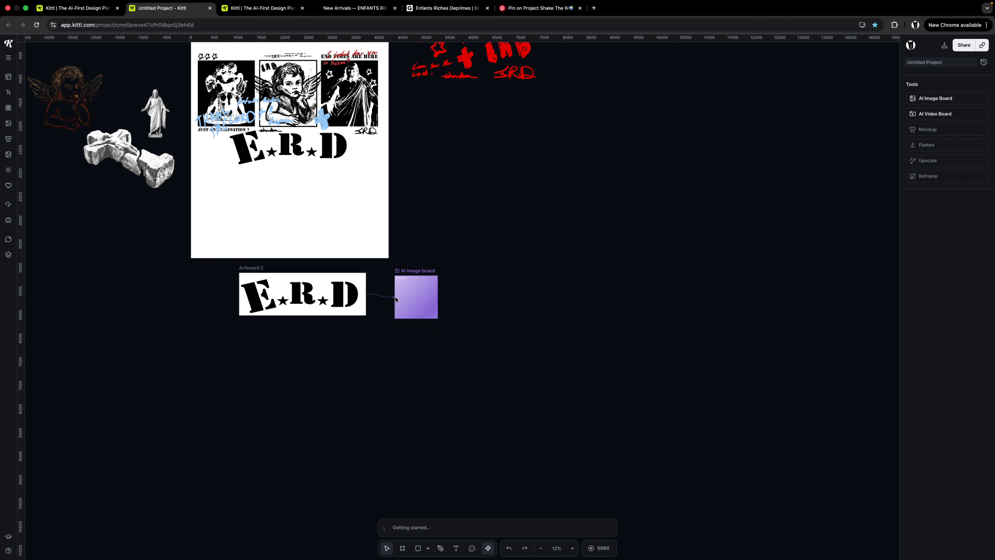
Flatten the distressed headline board and move the flattened image onto the blank lower area of Artboard 1
scroll(316, 261, up, 3)
drag(320, 237, 444, 360)
scroll(443, 339, down, 4)
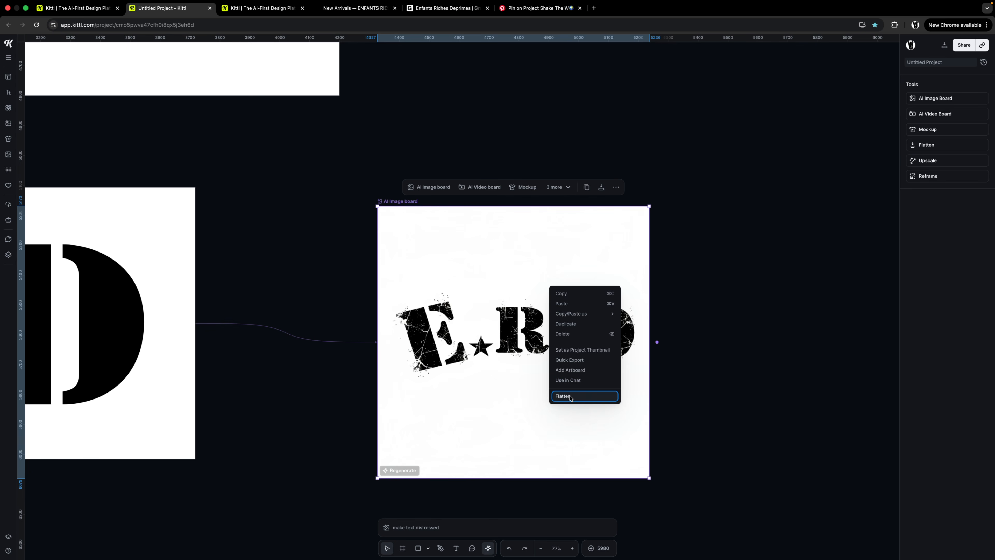
click(569, 397)
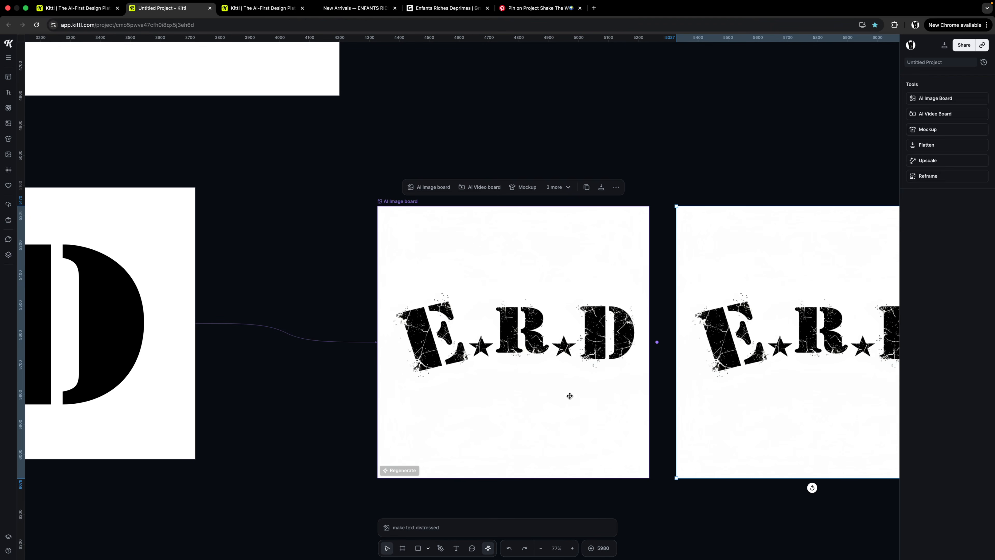
scroll(583, 326, down, 5)
drag(795, 390, 375, 143)
Remove the distressed headline's background and put it in place of the plain "E.R.D" headline
scroll(375, 142, up, 3)
scroll(436, 247, up, 5)
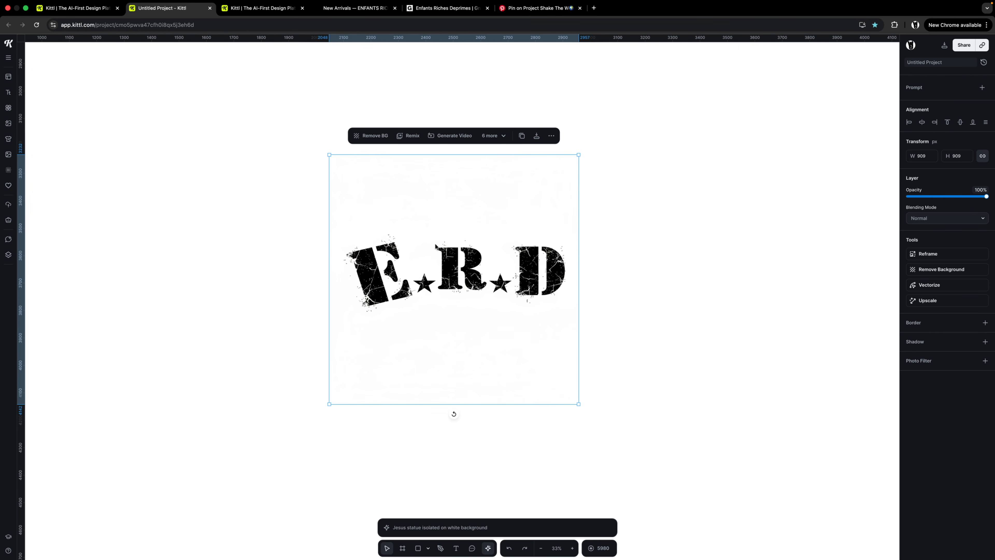
click(371, 141)
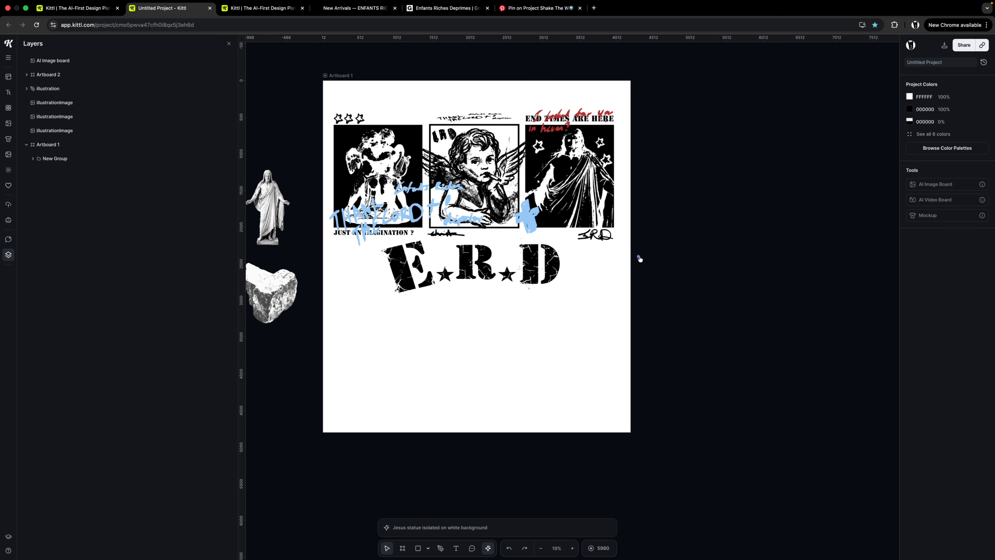
Generate an AI image board from Artboard 1 with the prompt "add halftone texture to design"
click(638, 257)
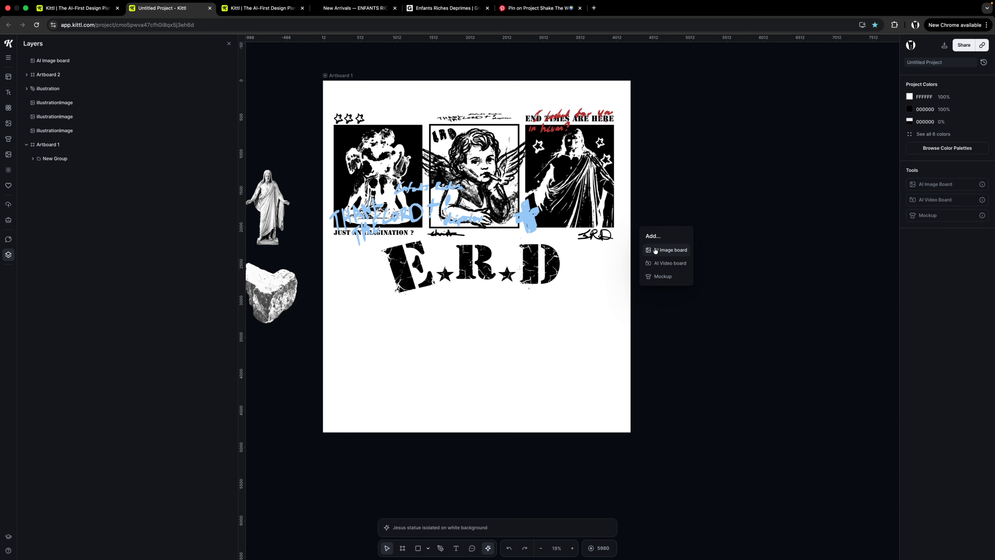
scroll(488, 266, up, 3)
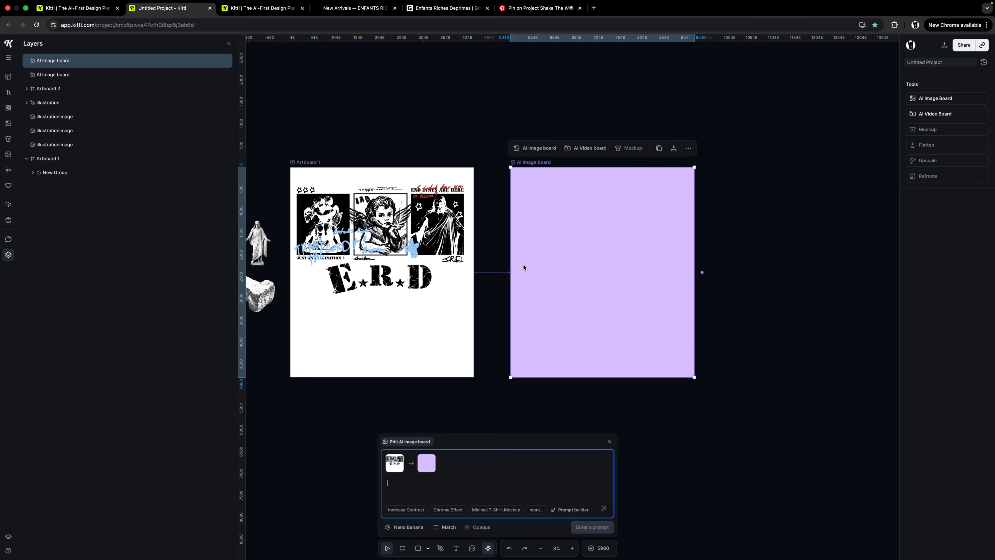
text(add texture t)
text(o design)
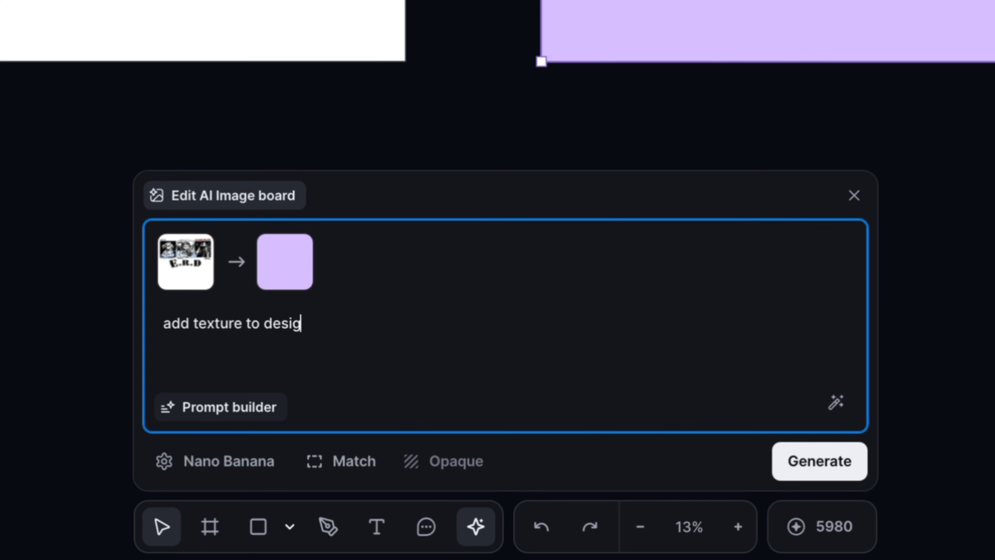
click(779, 462)
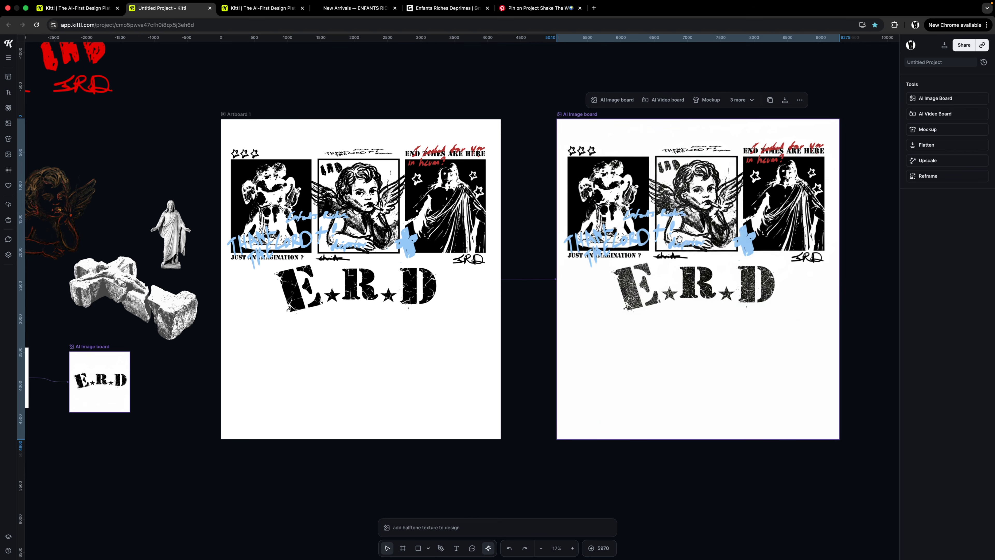
Flatten the halftone-textured design board into an image and remove its background
drag(679, 238, 511, 257)
scroll(532, 235, up, 5)
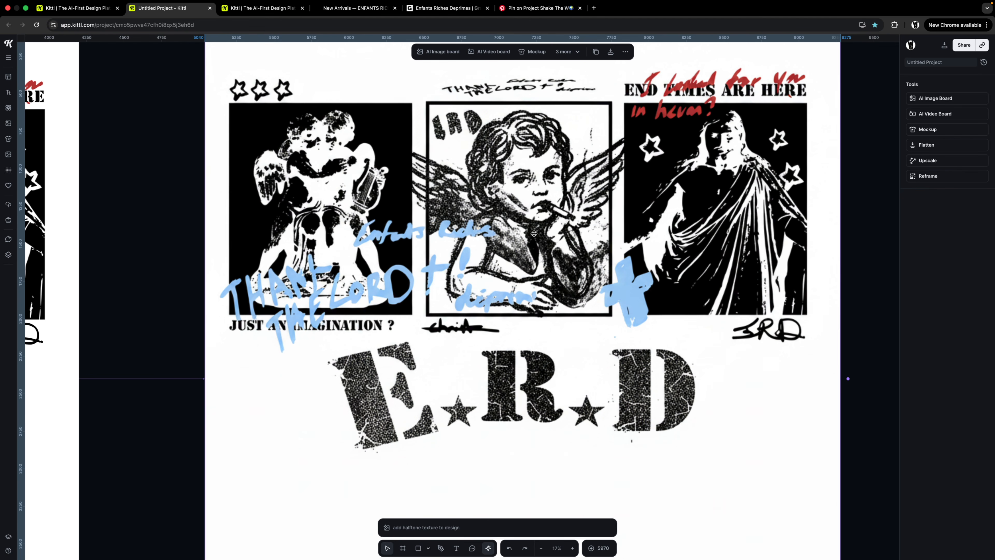
scroll(534, 233, down, 5)
click(646, 125)
click(652, 244)
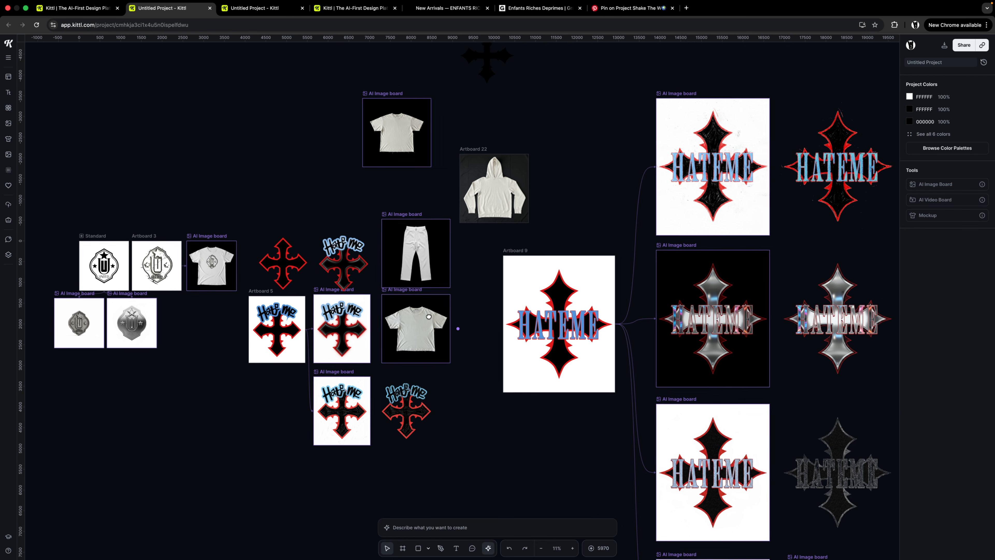
Copy the boxy vintage white T-shirt mockup board from the "HATEME" project into the E.R.D project and flatten it
drag(428, 317, 453, 310)
click(433, 310)
scroll(428, 310, up, 5)
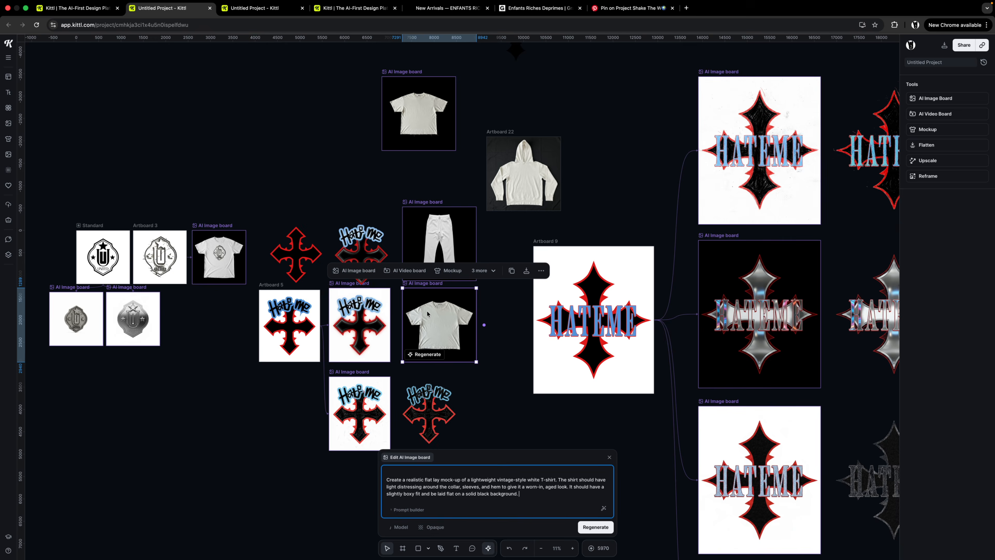
scroll(427, 310, up, 10)
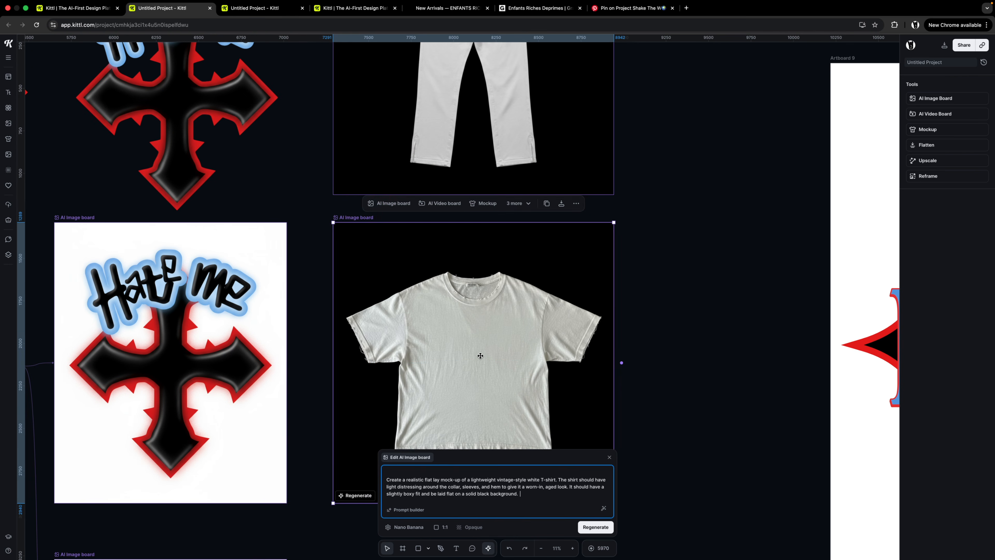
drag(497, 322, 507, 333)
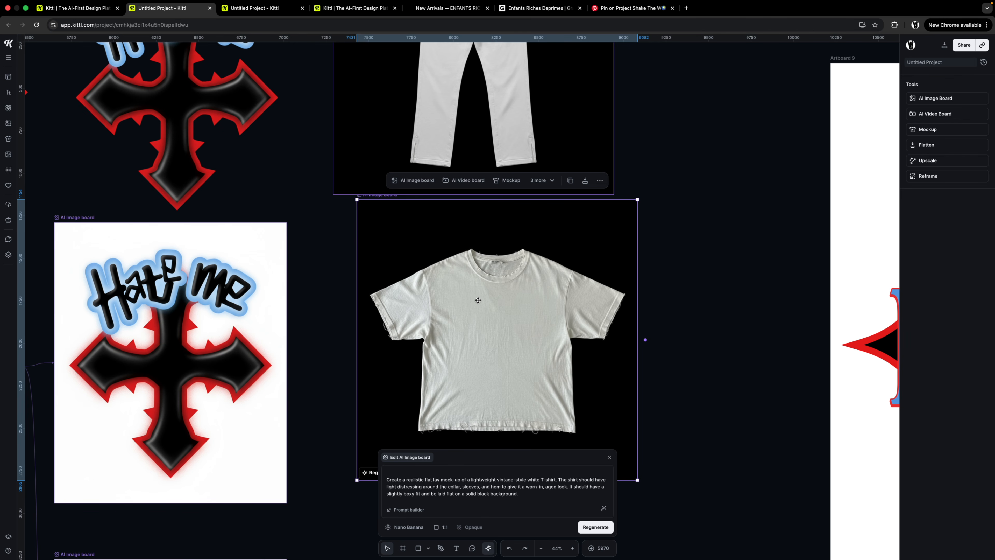
key(ctrl+Tab)
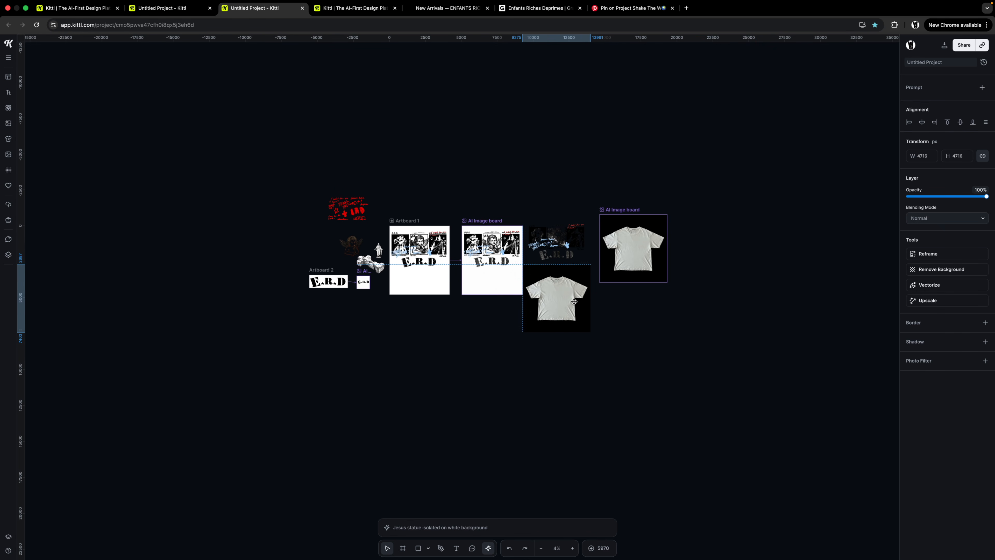
Scale the transparent E.R.D graphic to about 2099 × 1364 px and place it on the T-shirt's chest
scroll(574, 301, up, 10)
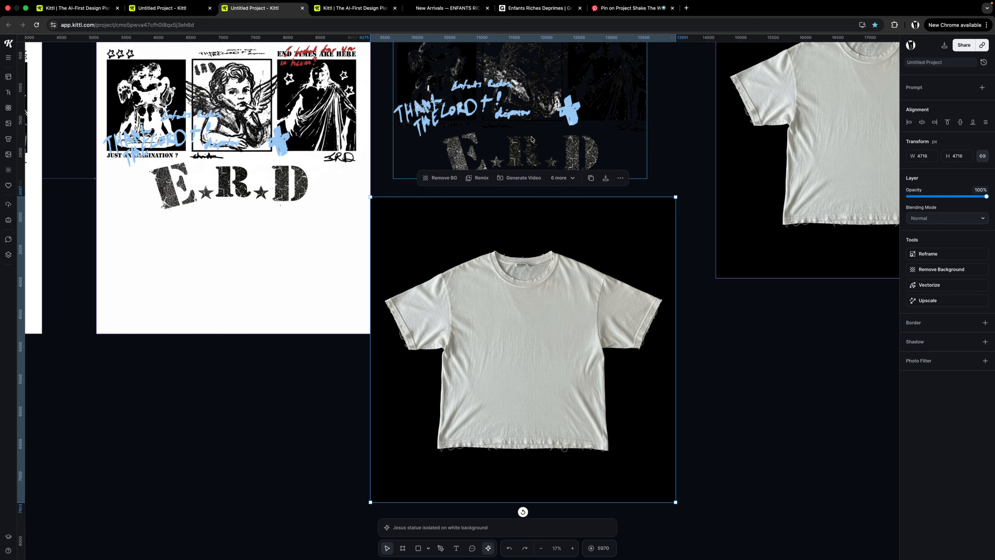
click(531, 139)
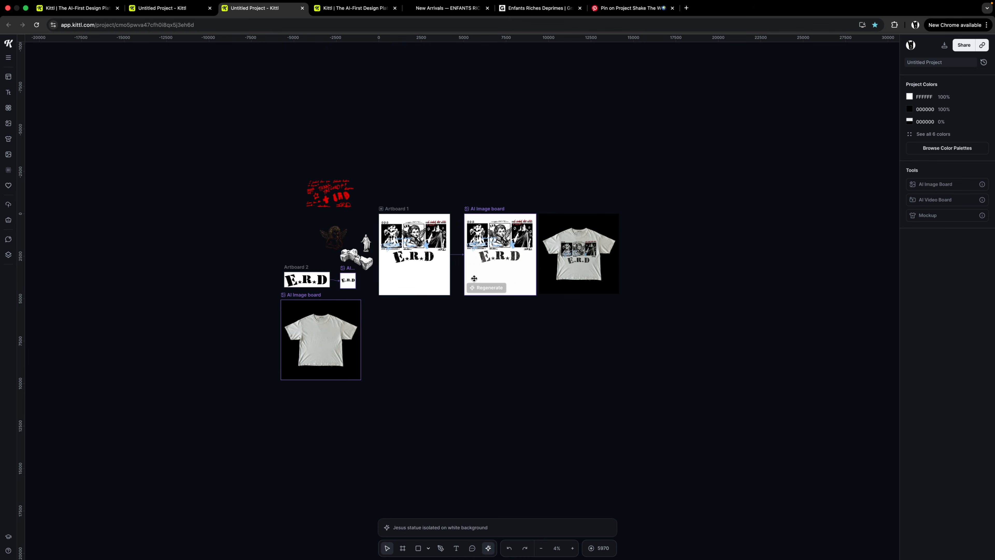
scroll(474, 278, up, 5)
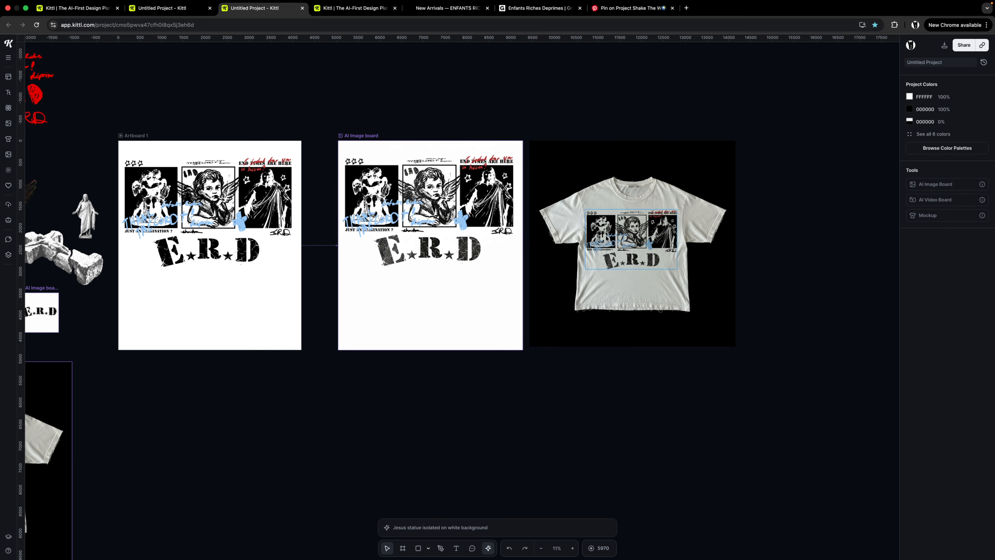
scroll(712, 246, up, 5)
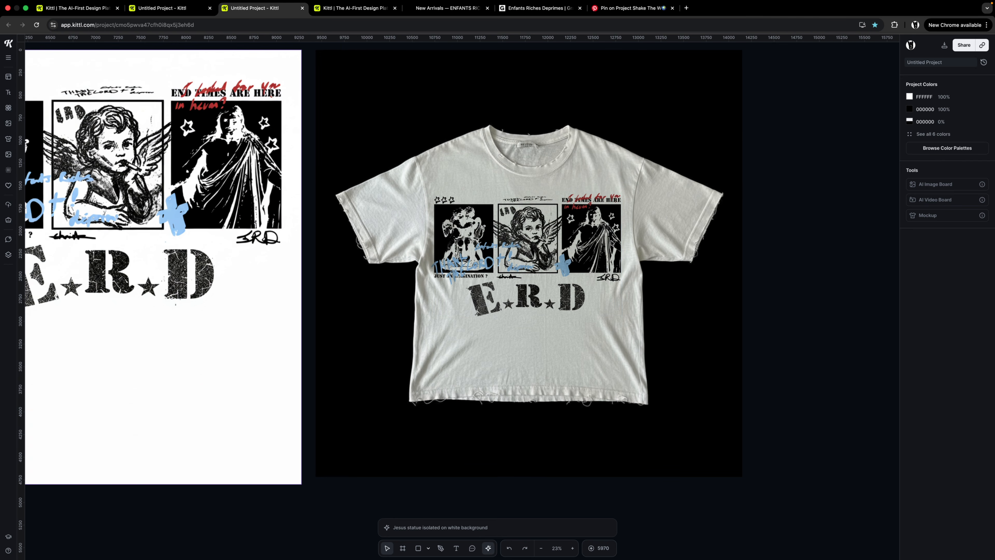
scroll(612, 243, up, 5)
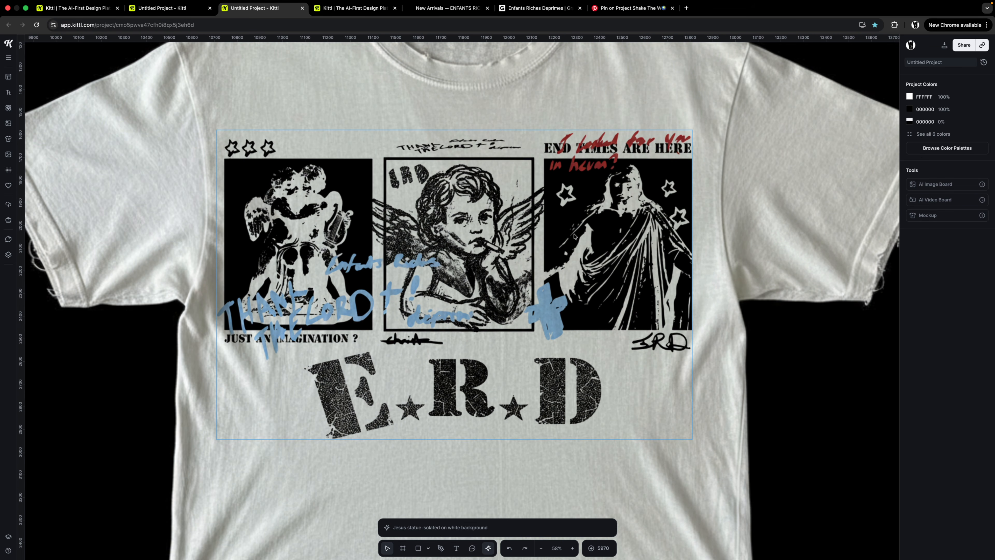
scroll(708, 240, down, 5)
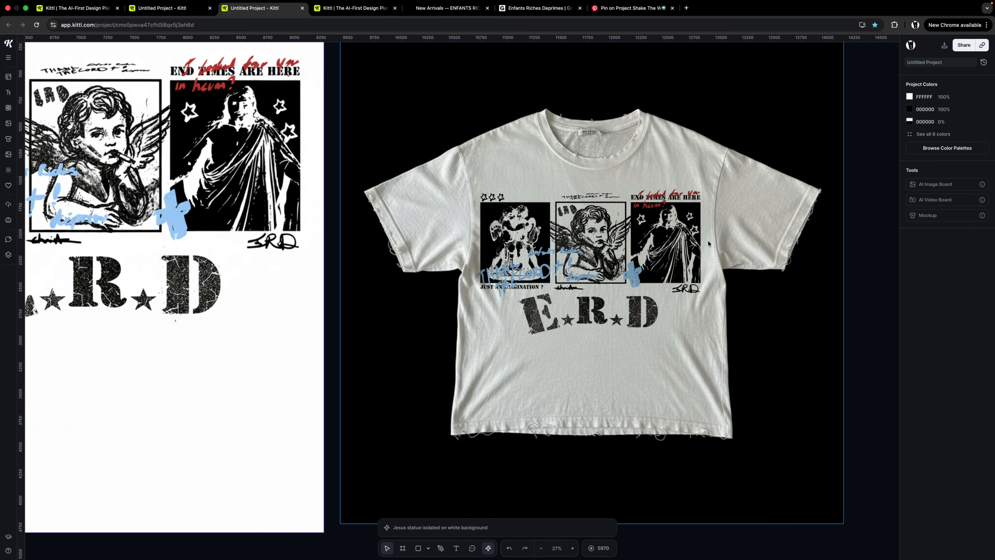
Set the chest graphic's blending mode to Soft Light and stack a duplicate over it to strengthen the print
click(946, 219)
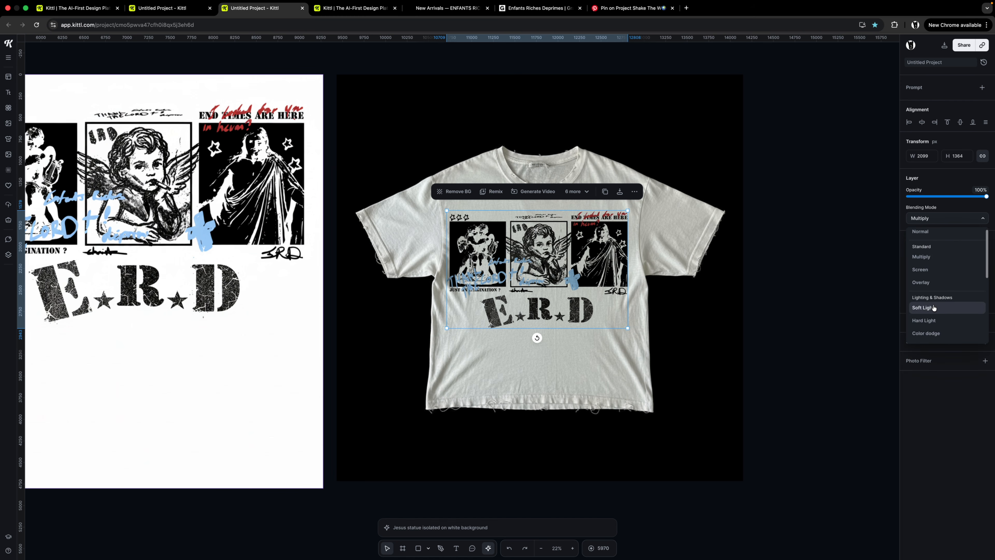
click(933, 307)
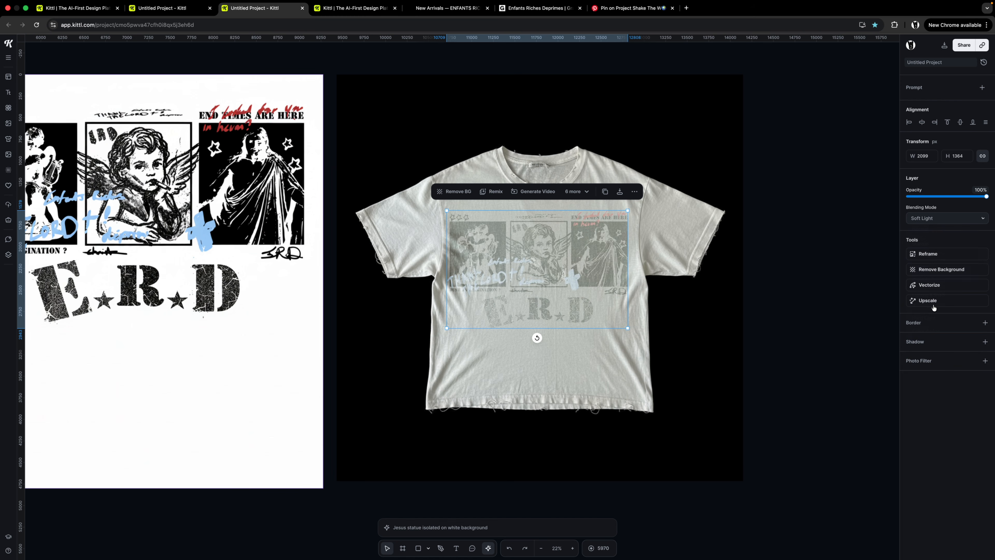
click(749, 195)
scroll(533, 265, up, 4)
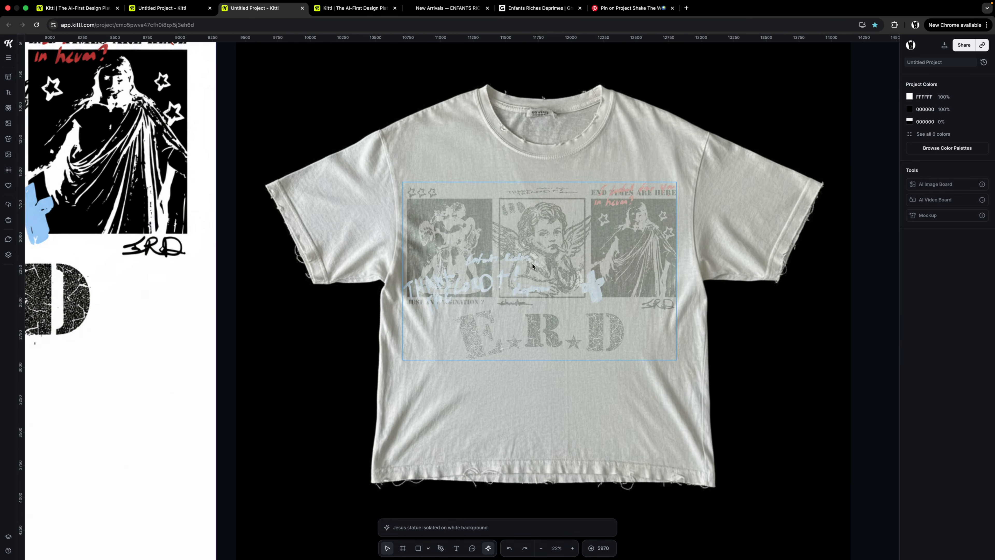
click(507, 262)
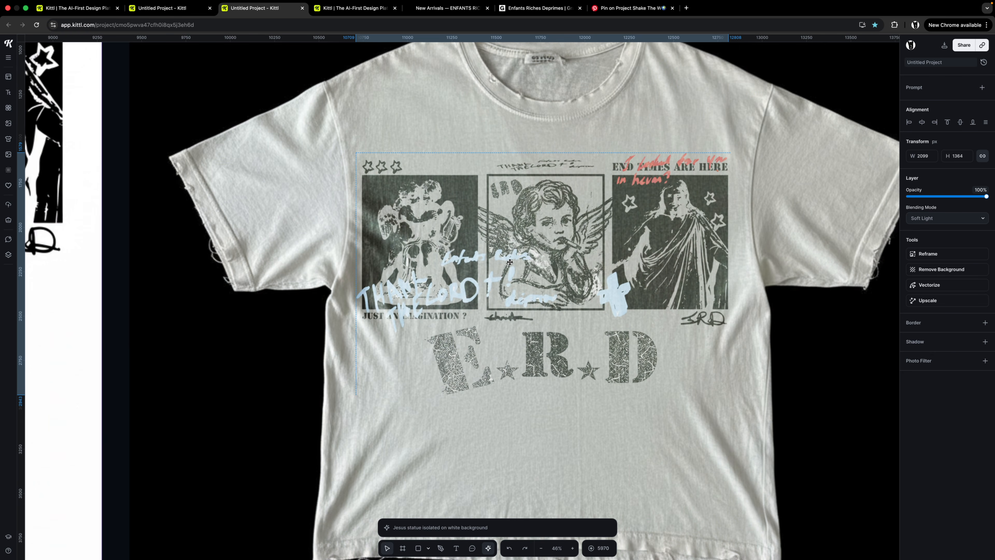
scroll(529, 237, down, 5)
click(832, 260)
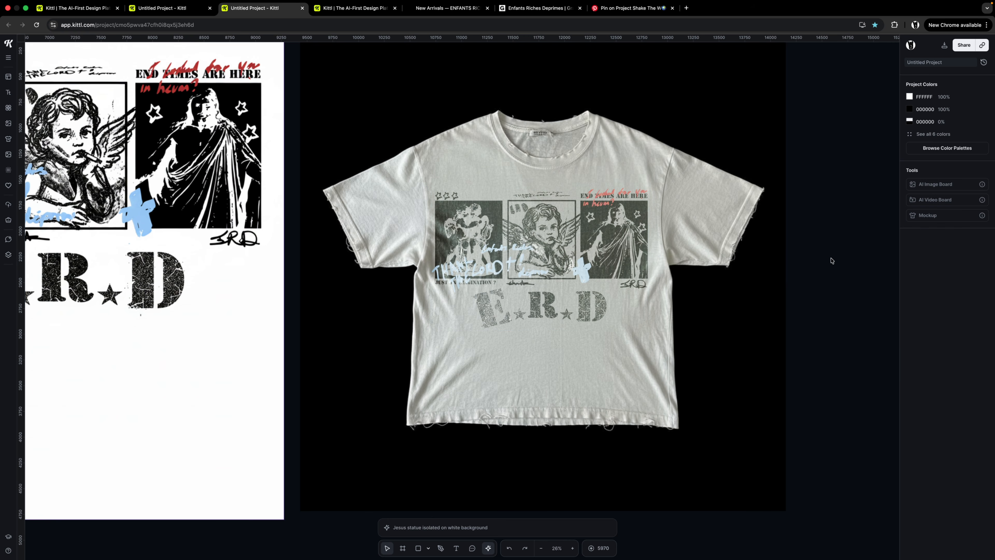